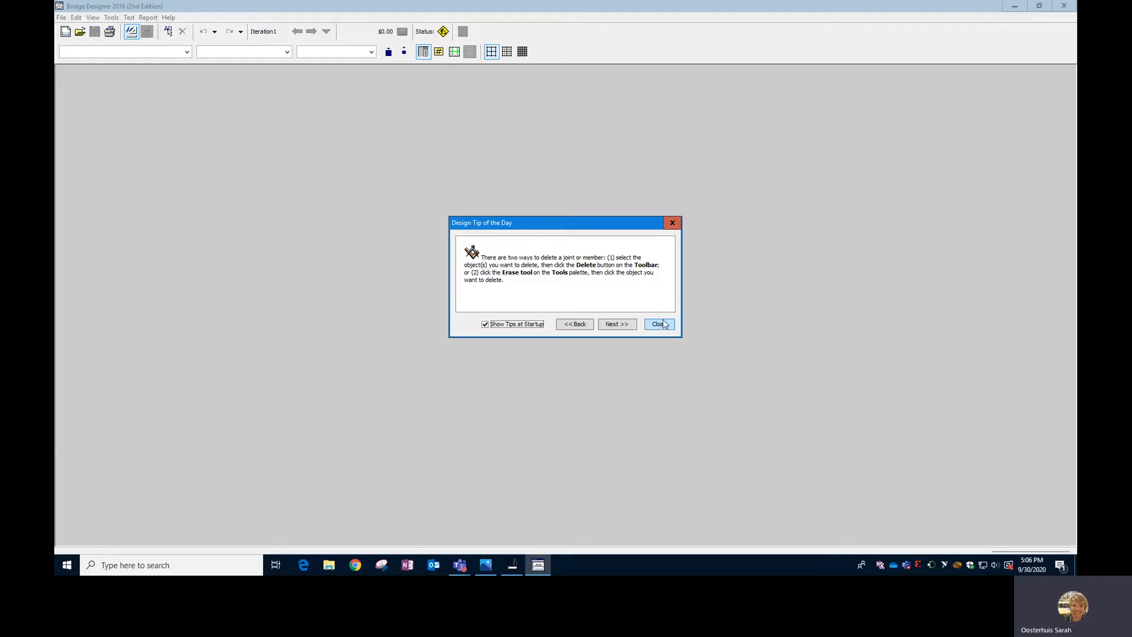
- Create a new bridge design with no local contest code and show the site cost breakdown for the deck and support configuration
left_click(662, 327)
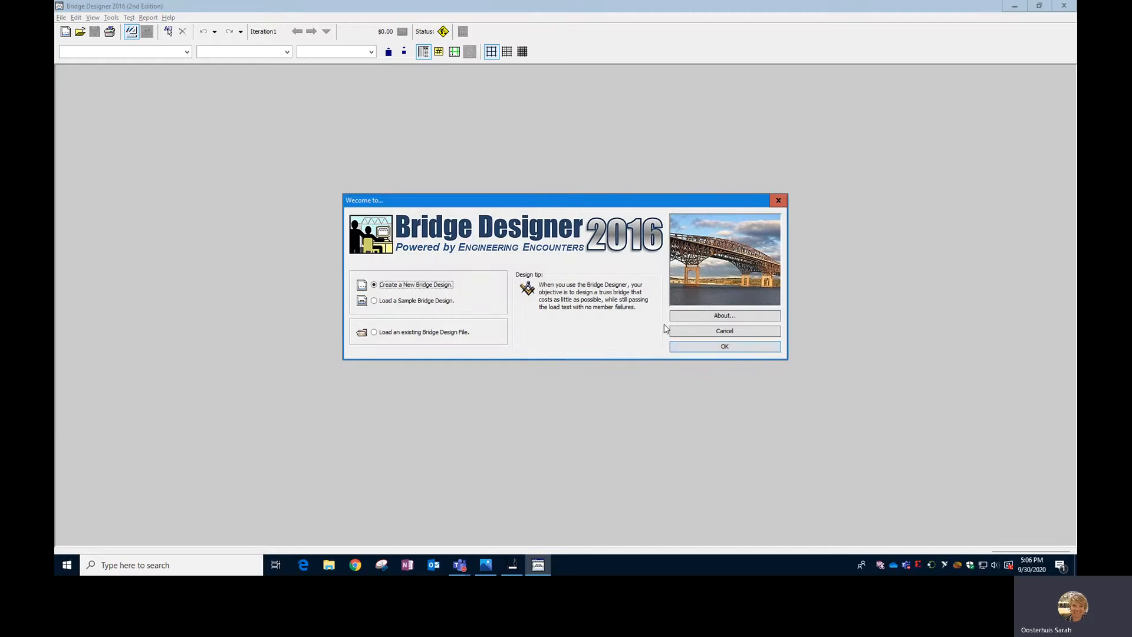
left_click_drag(548, 204, 512, 156)
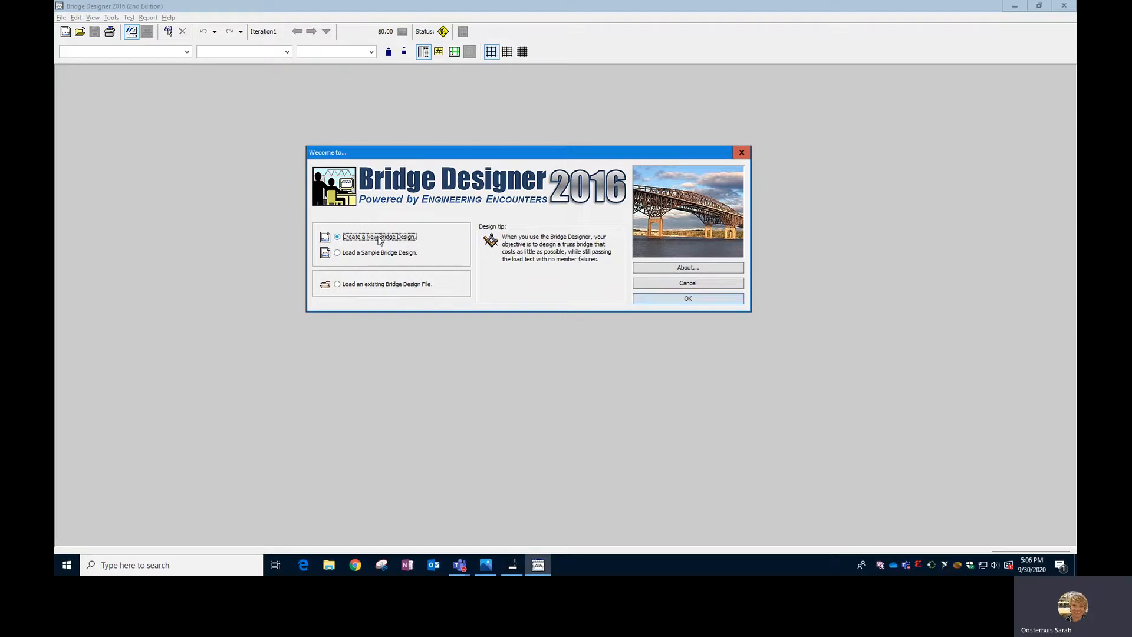
left_click(695, 299)
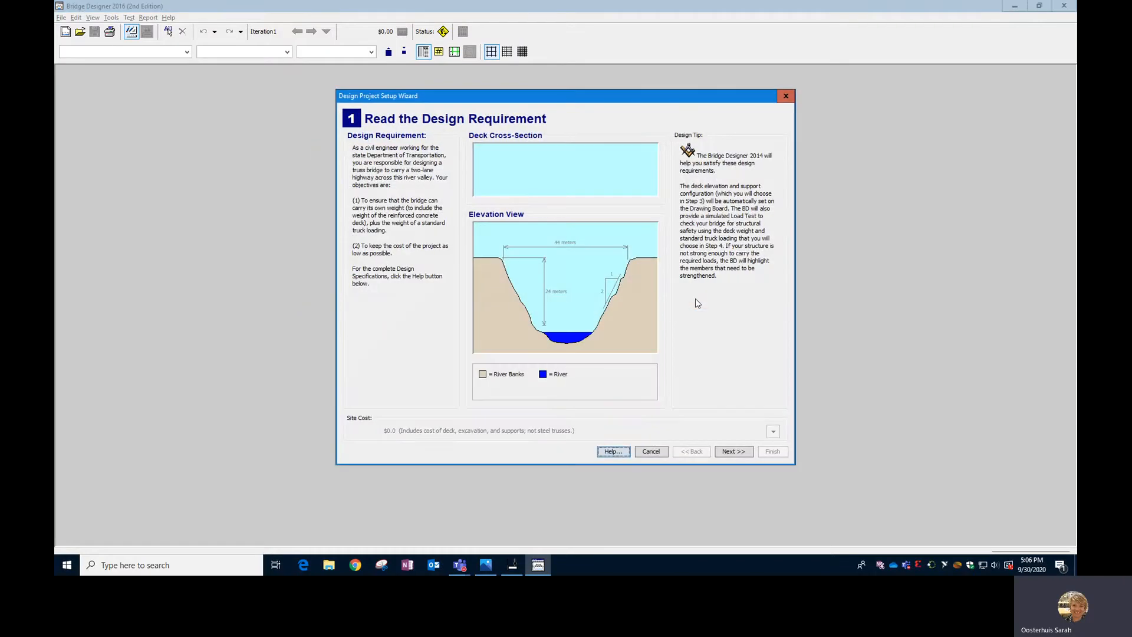
left_click(733, 451)
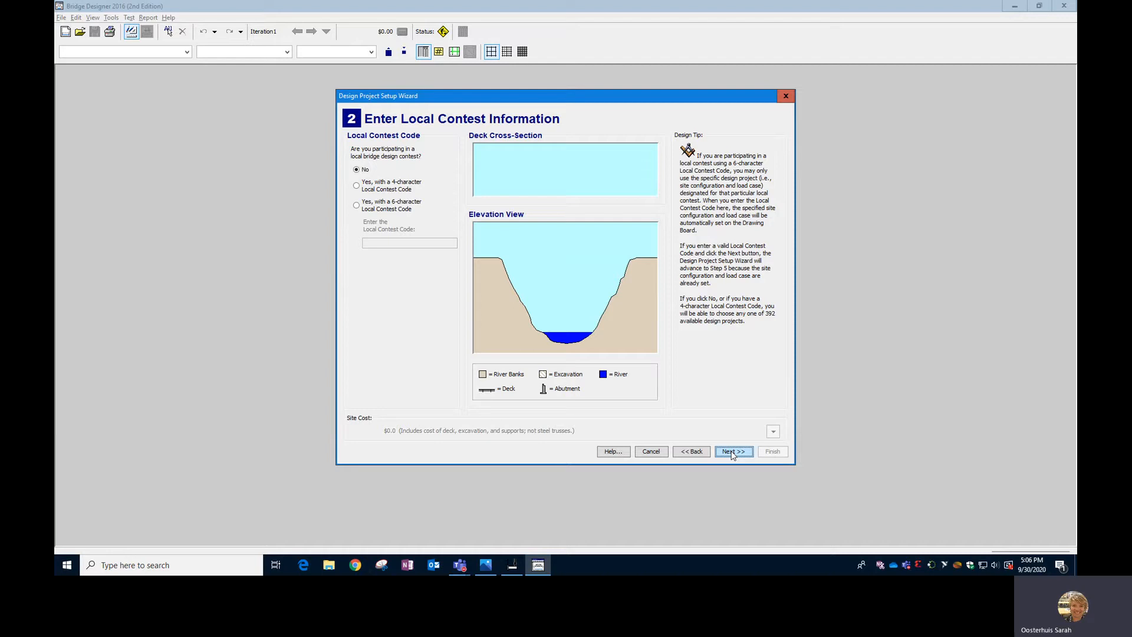
left_click(733, 451)
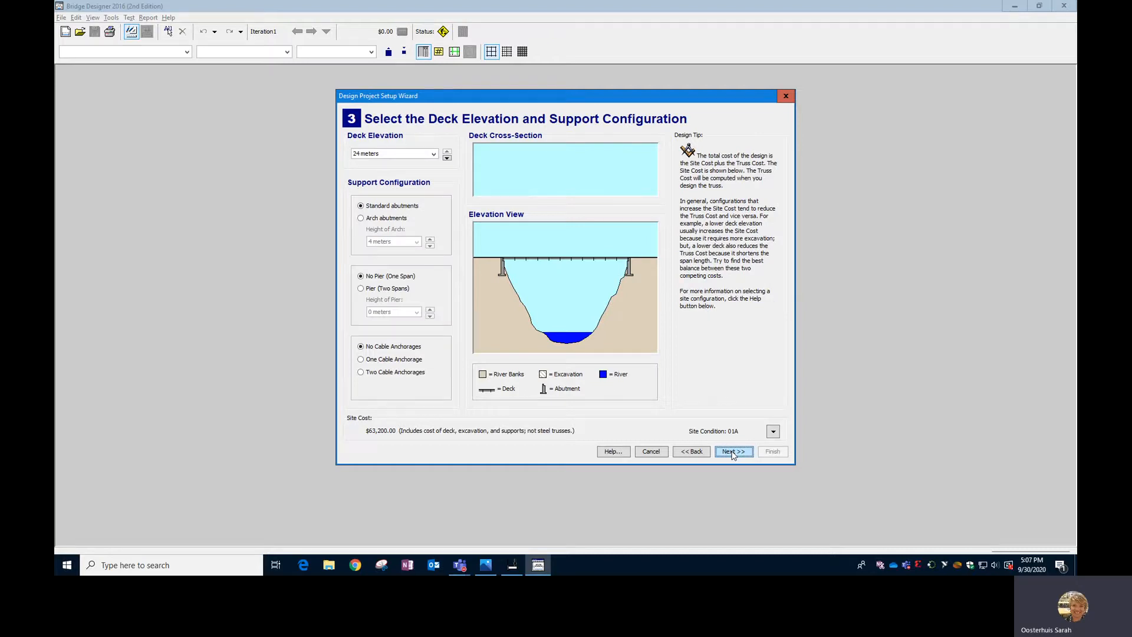
left_click(773, 432)
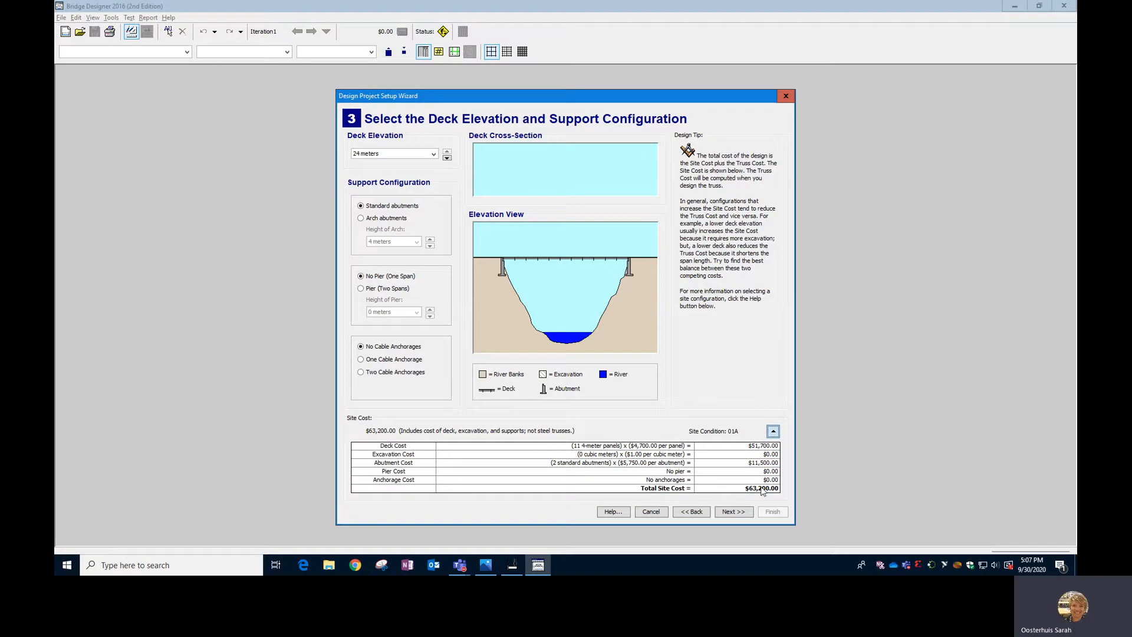
- Try deck elevations of 16 and 8 meters, and return the elevation to 16 meters
left_click(423, 154)
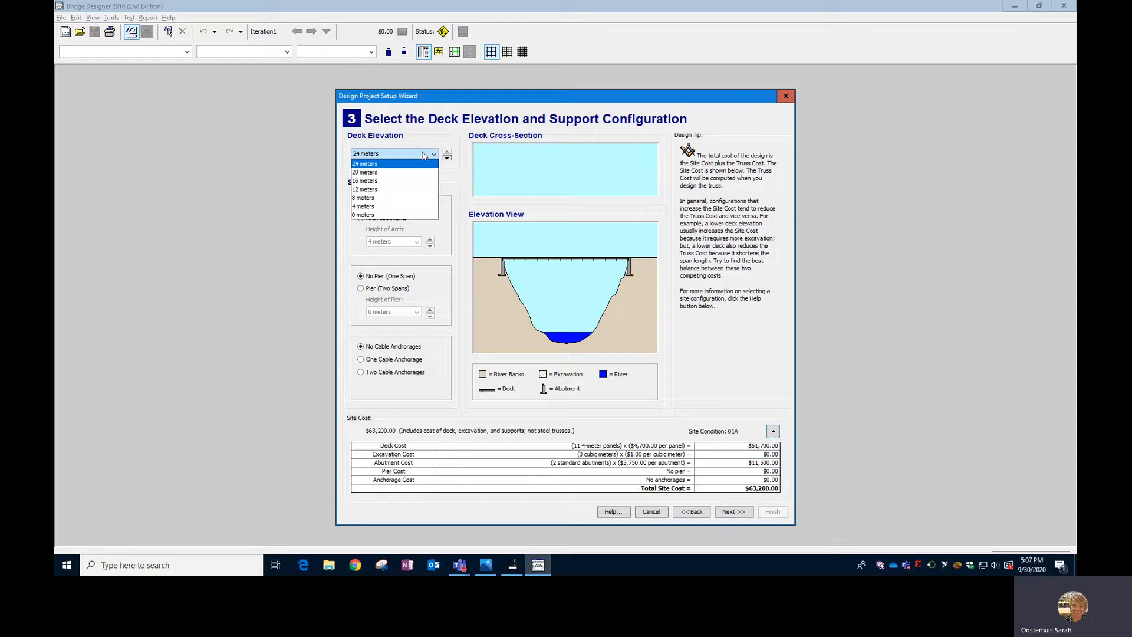
left_click(418, 182)
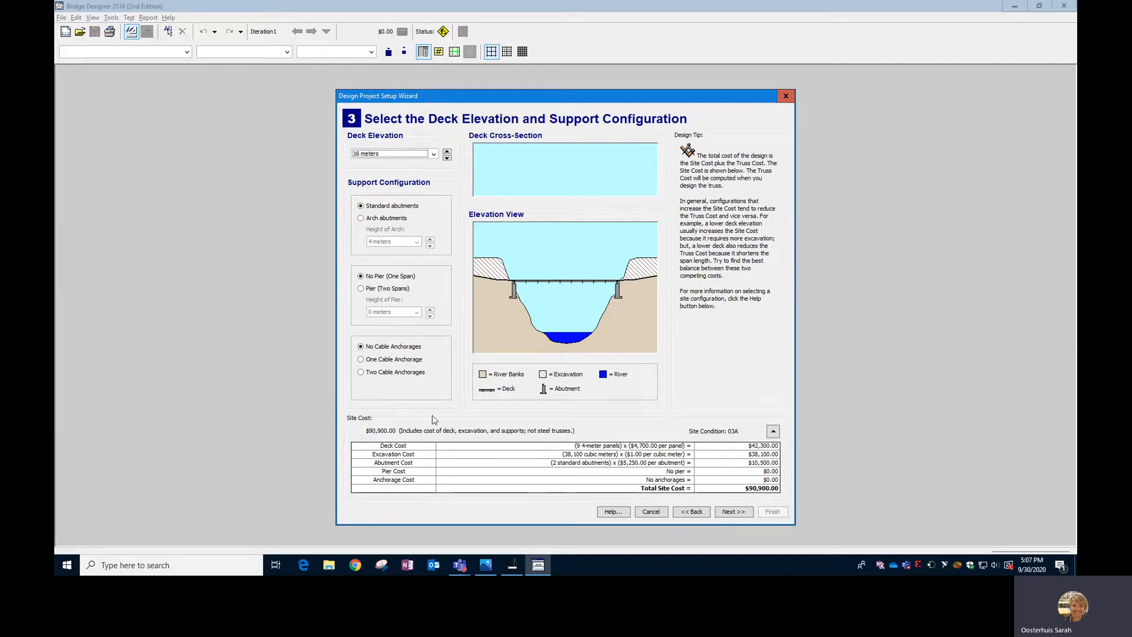
left_click(407, 153)
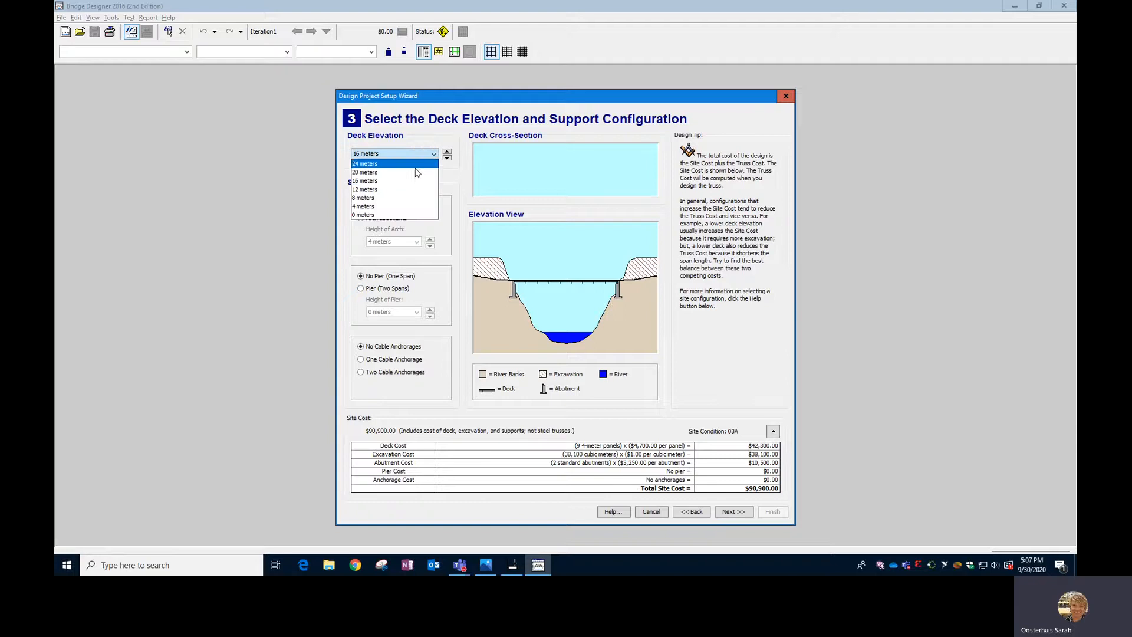
left_click(406, 199)
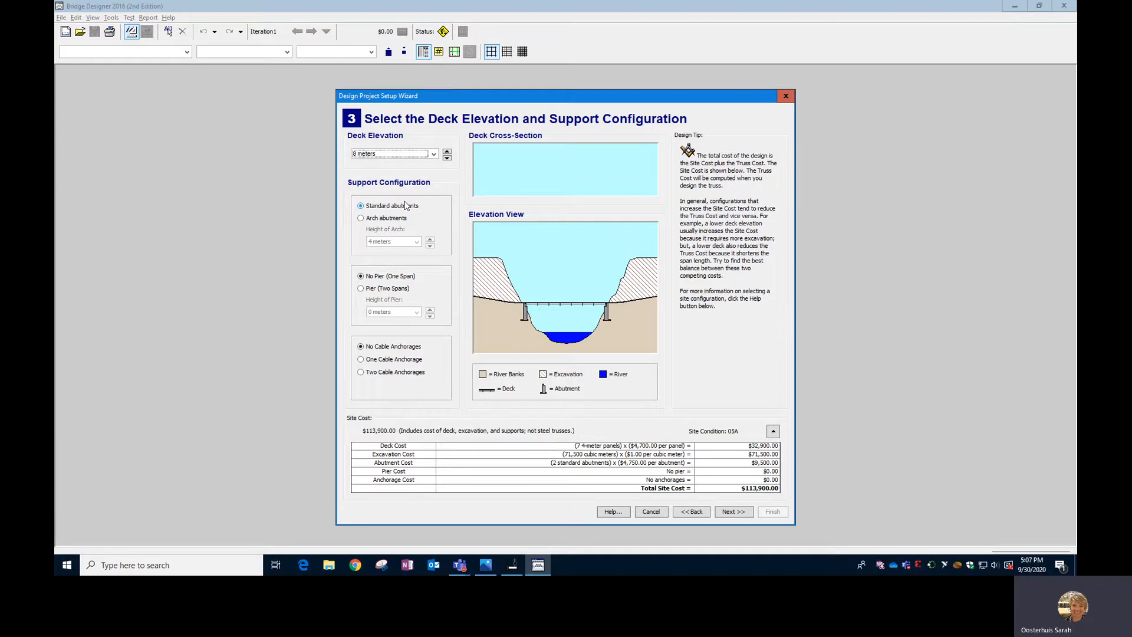
left_click(434, 157)
left_click(421, 181)
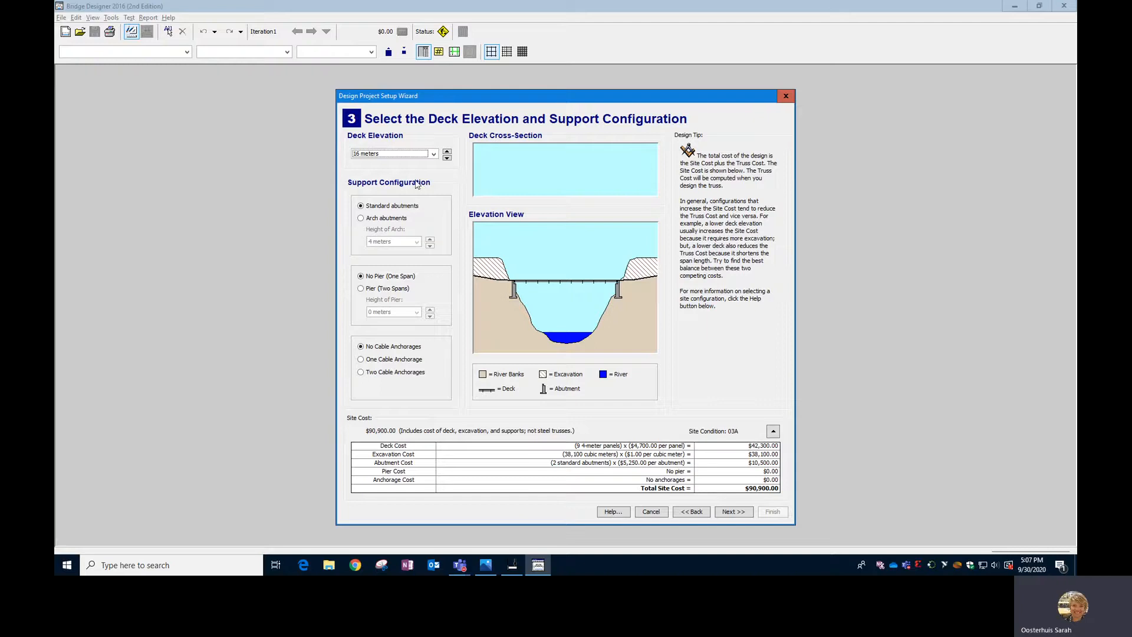
- Try arch abutments with arch heights of 12 and 8 meters, and switch back to standard abutments
left_click(384, 219)
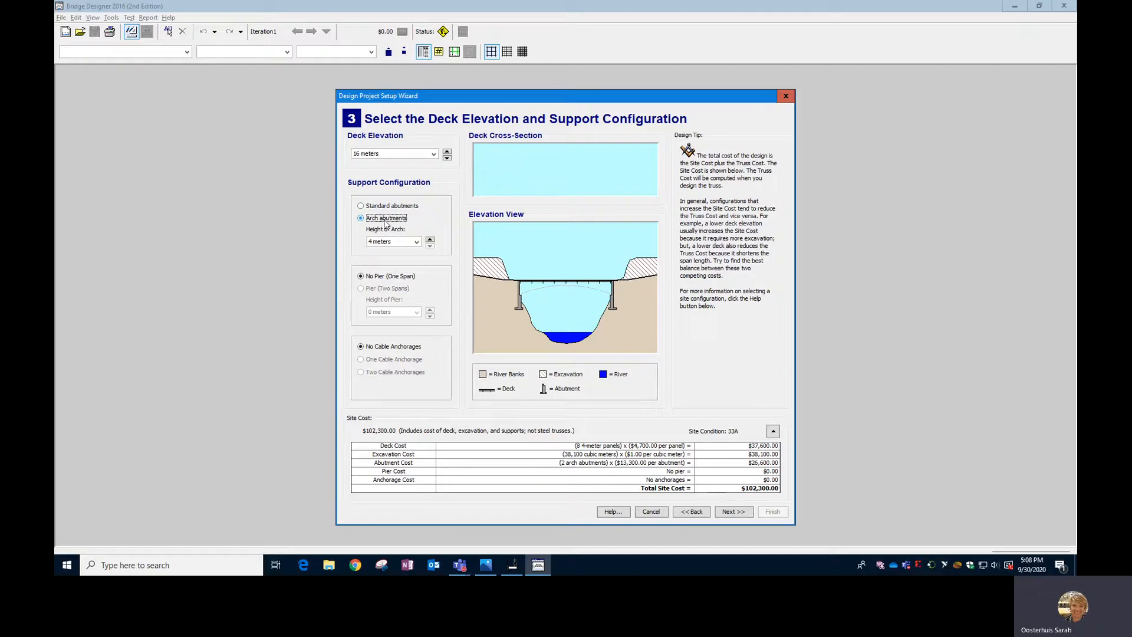
left_click(417, 242)
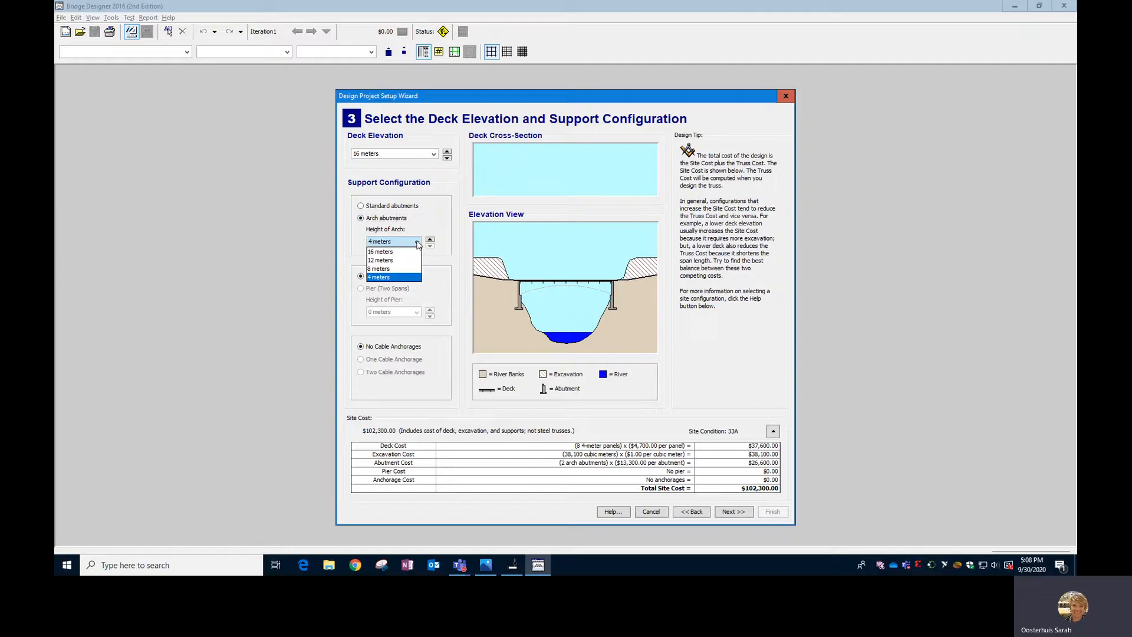
left_click(388, 261)
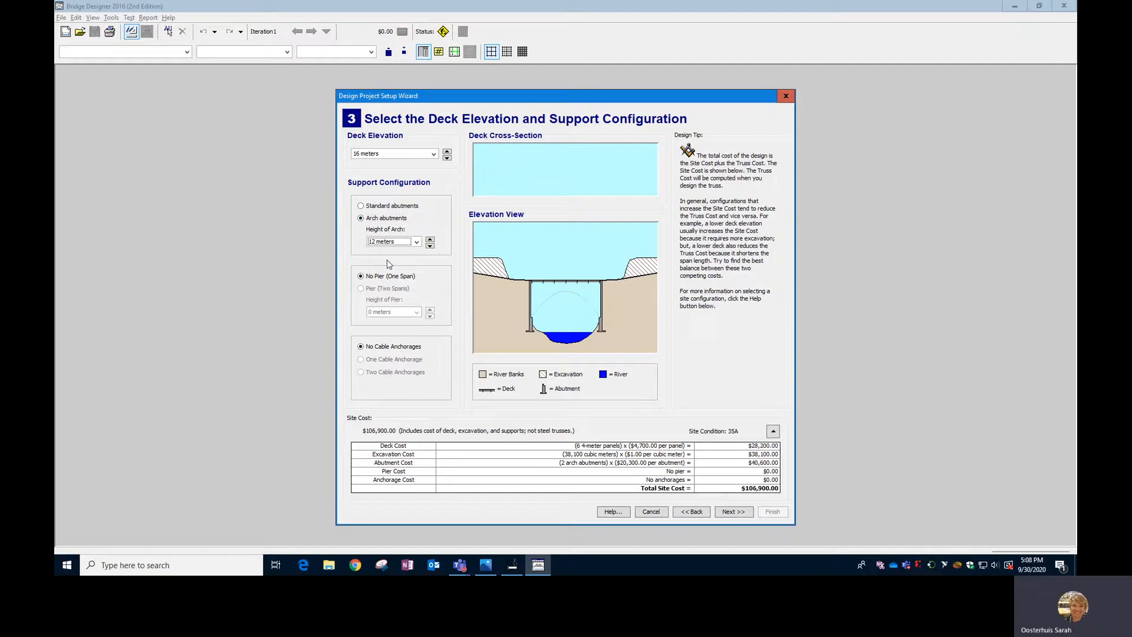
left_click(417, 241)
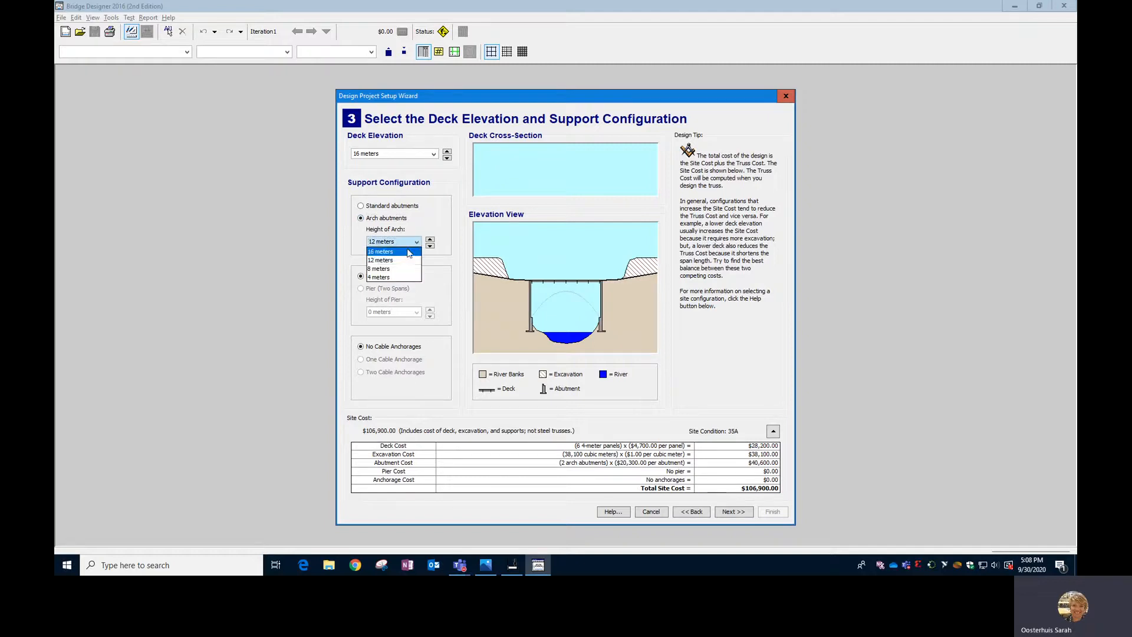
left_click(381, 268)
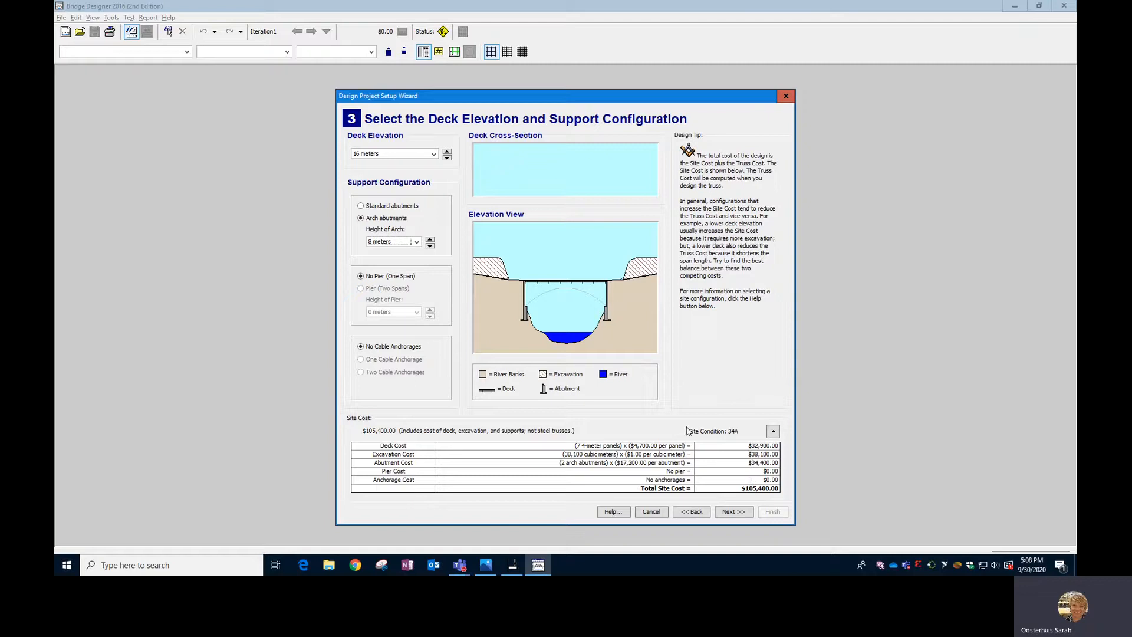
left_click(404, 207)
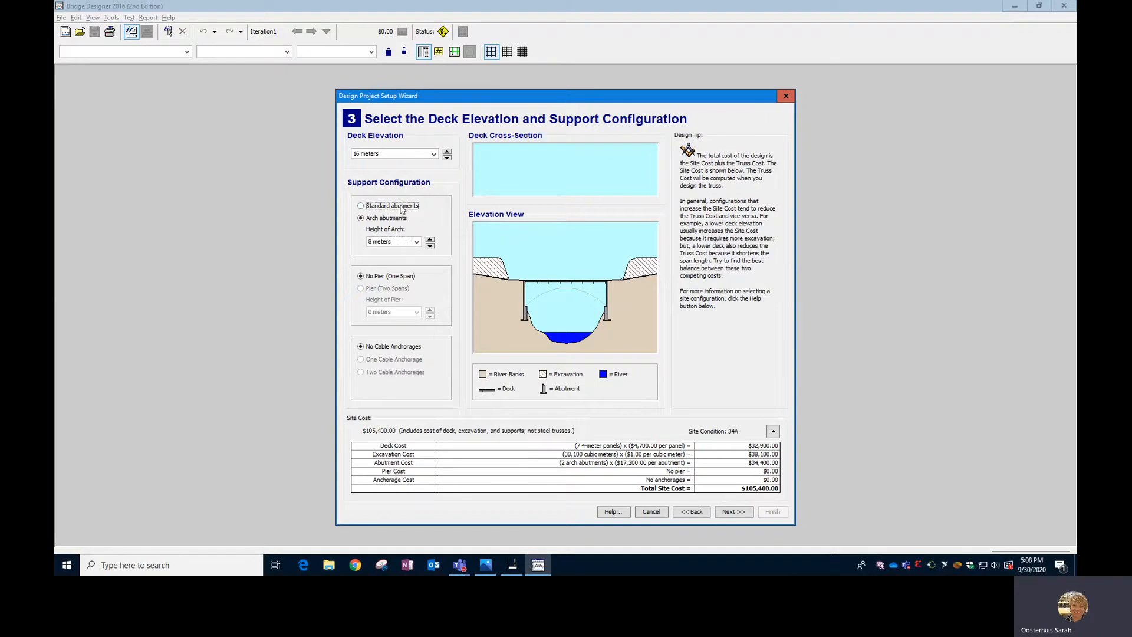
- Try a deck elevation of 20 meters with a two-span pier support
left_click(429, 155)
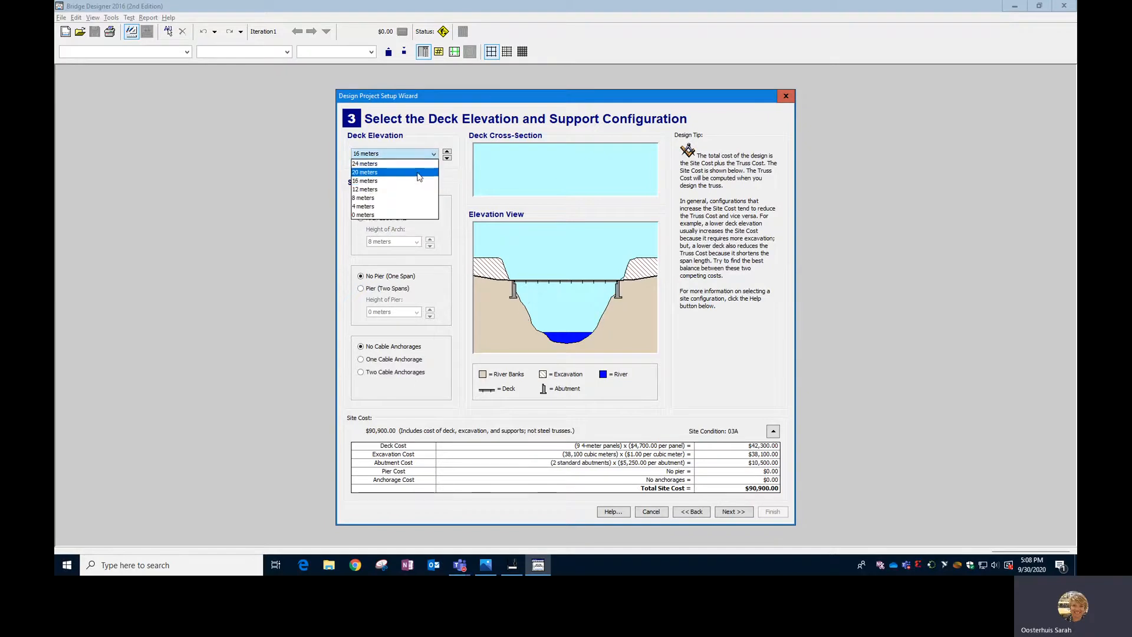
left_click(418, 172)
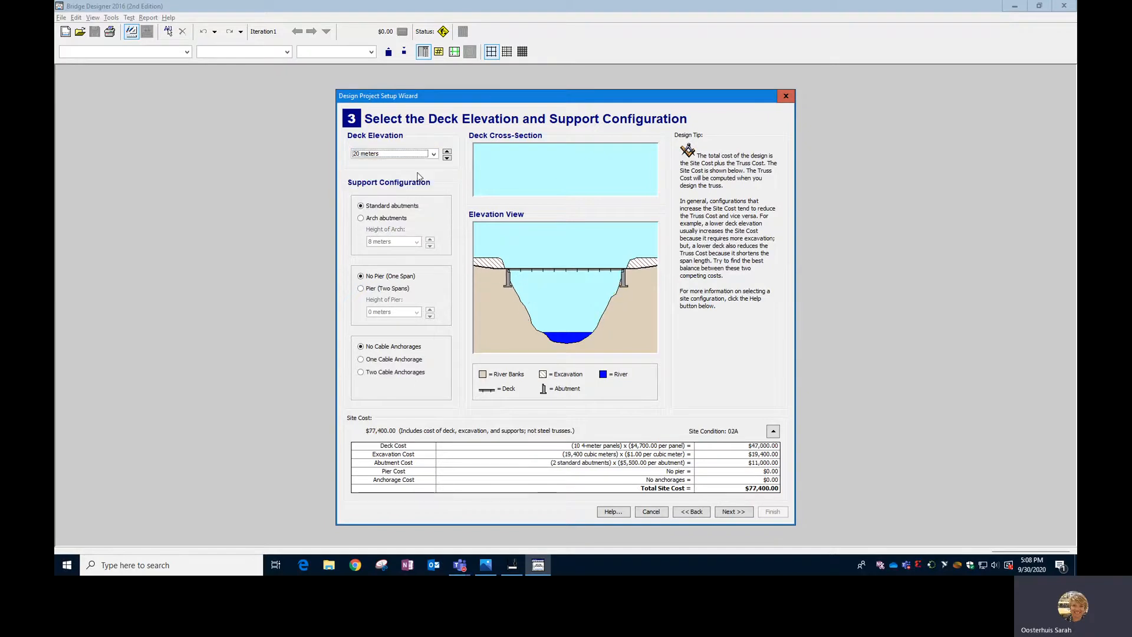
left_click(373, 289)
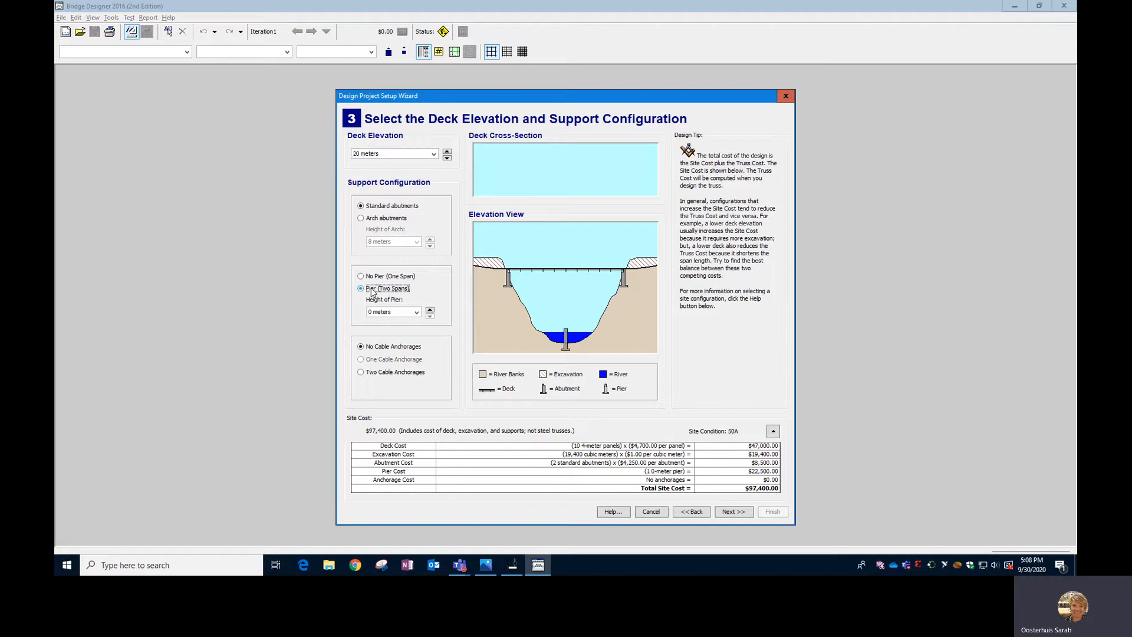
- Set the deck elevation to 8 meters and, after trying an 8-meter pier, choose the one-span support without a pier
left_click(387, 155)
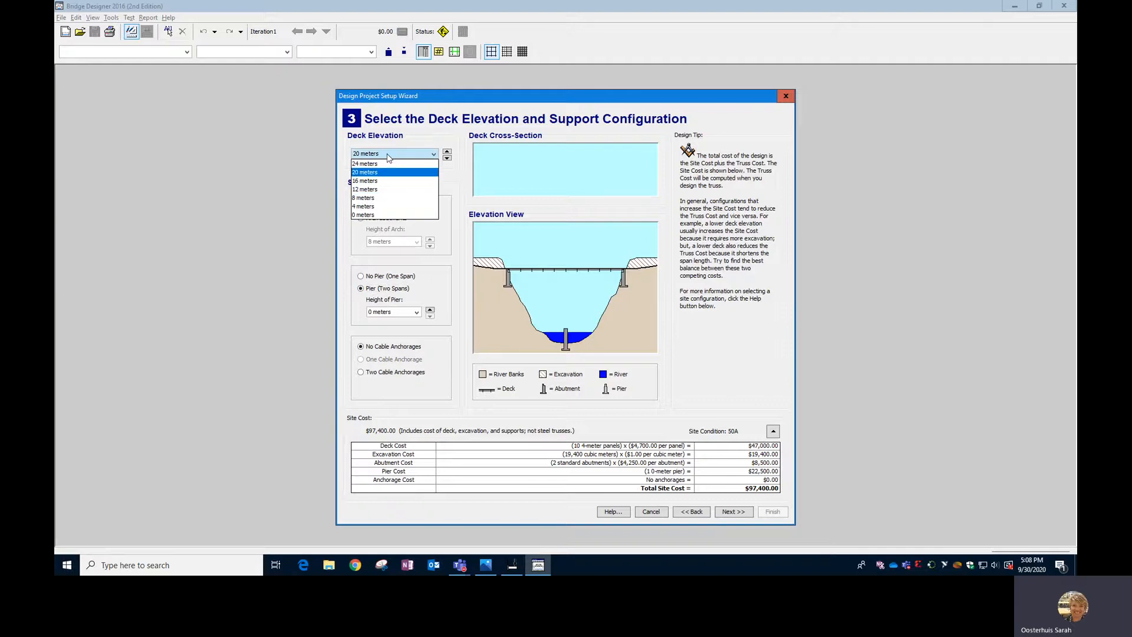
left_click(373, 198)
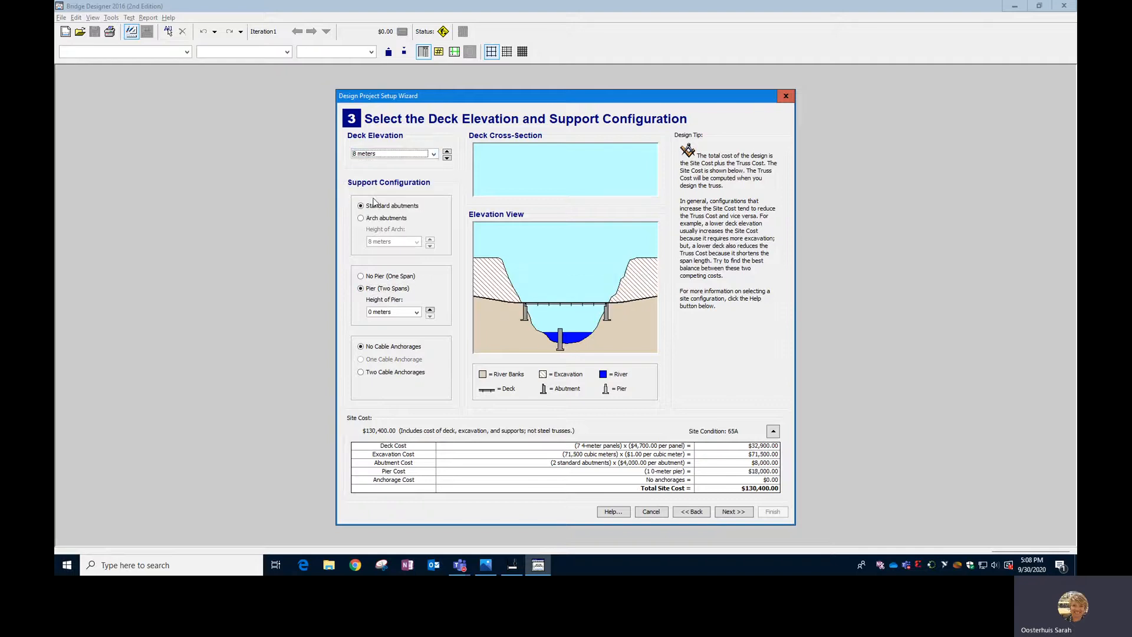
left_click(416, 313)
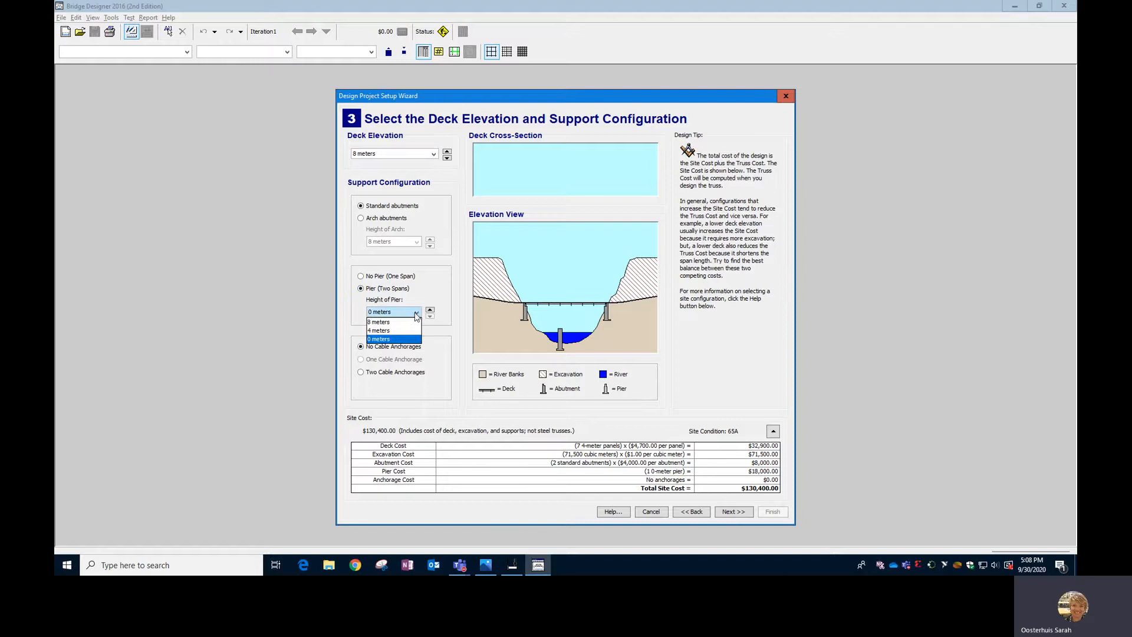
left_click(413, 322)
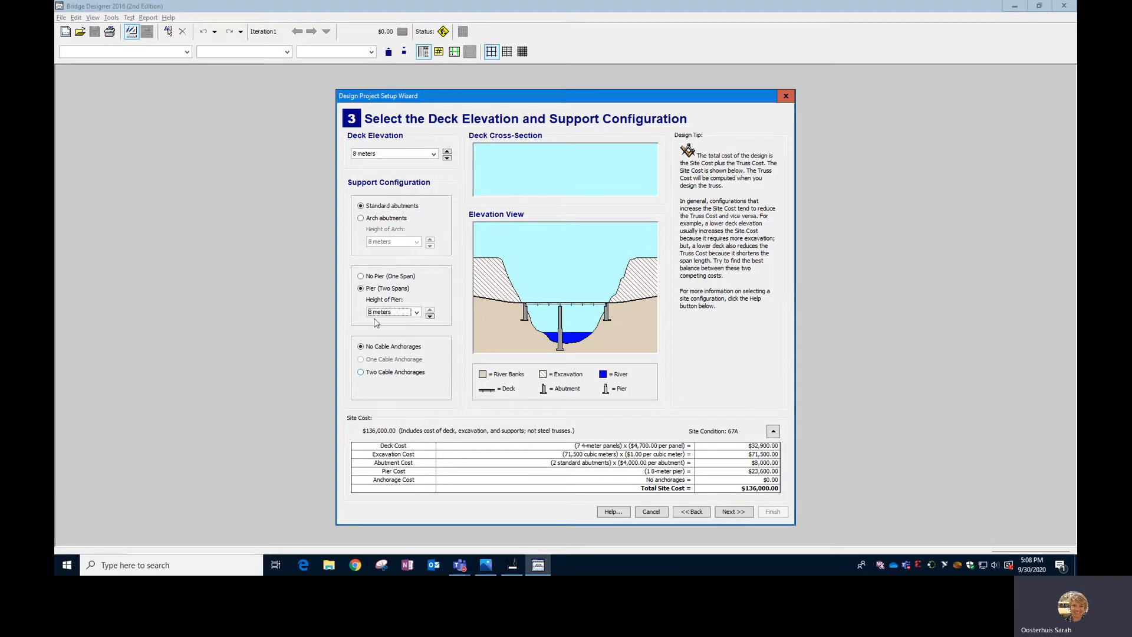
left_click(383, 279)
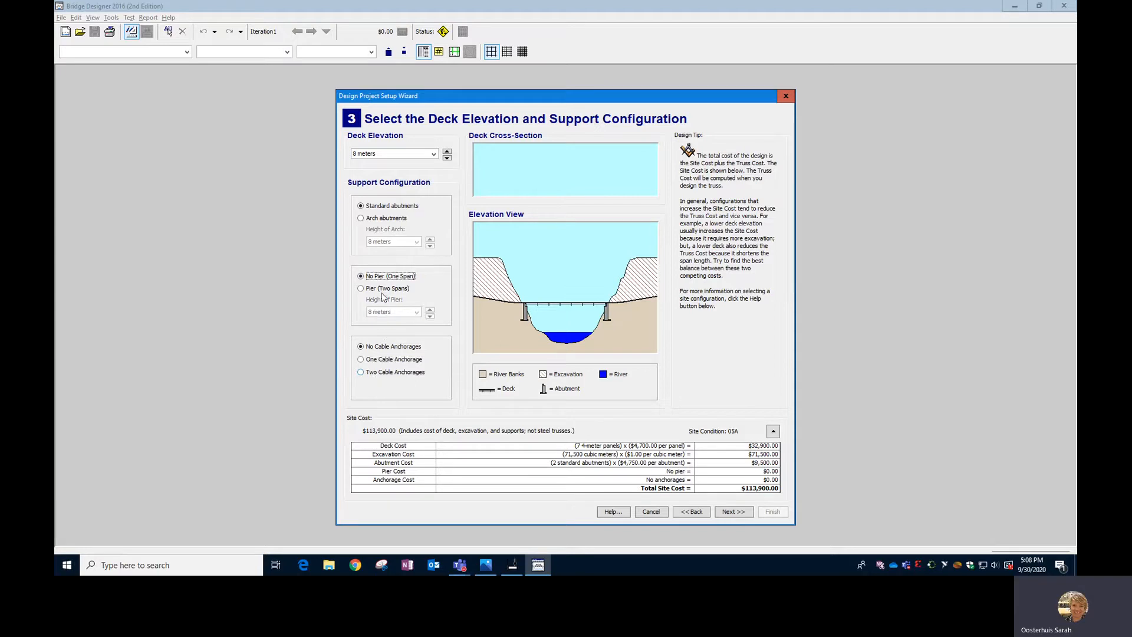
- Try one and two cable anchorages, and return the support configuration to no cable anchorages
left_click(374, 360)
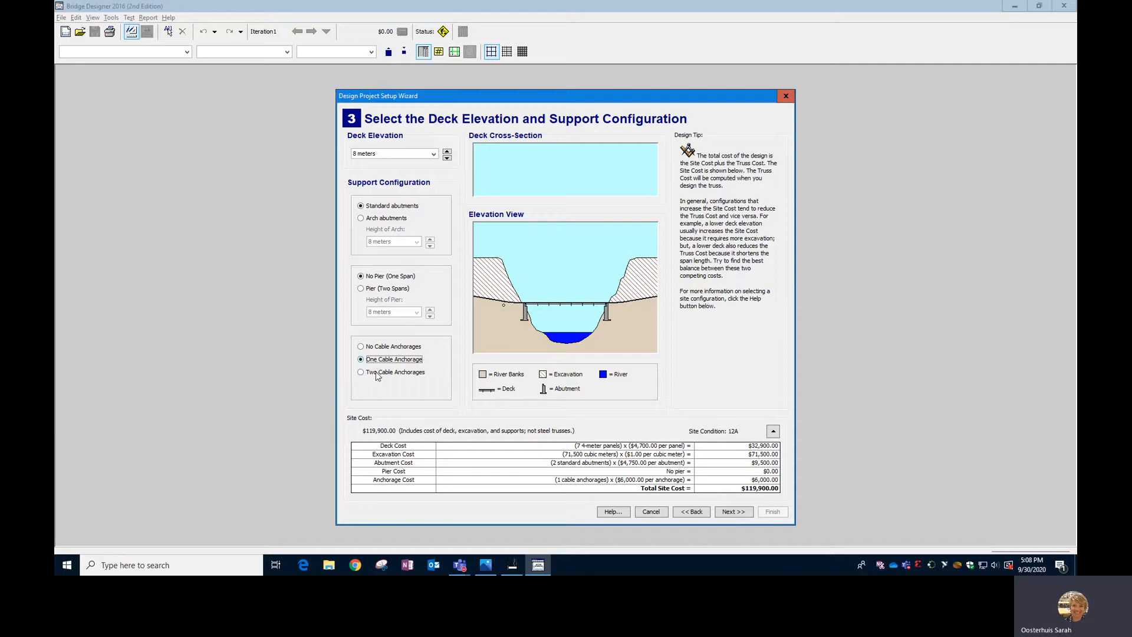
left_click(378, 372)
left_click(373, 360)
left_click(375, 348)
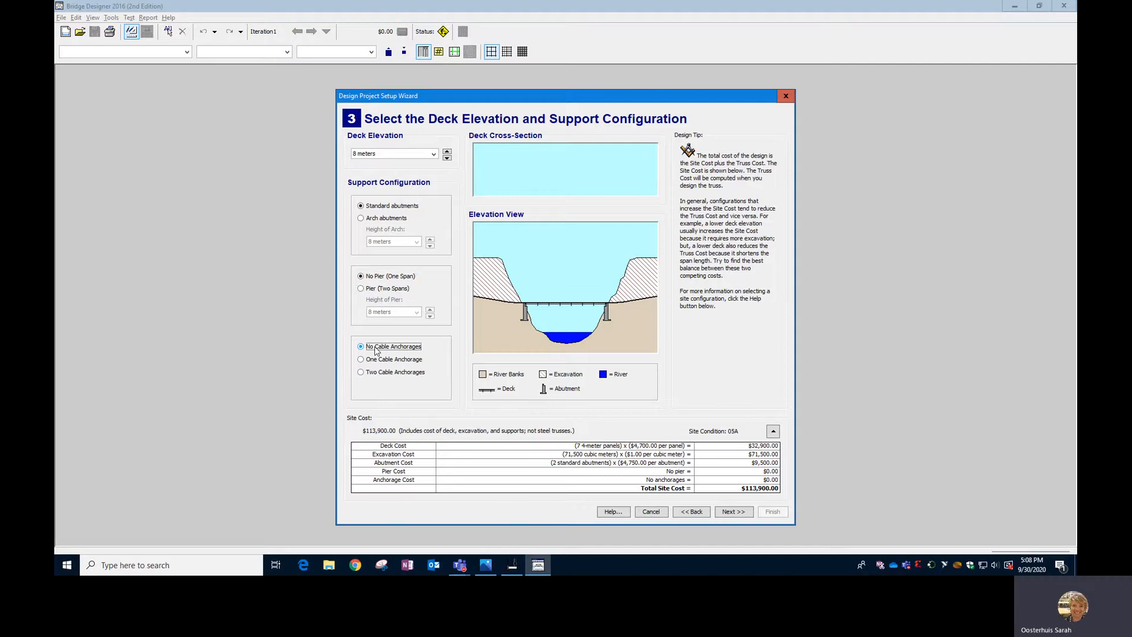
- Choose two cable anchorages and proceed to the deck material and truck loading settings
left_click(385, 361)
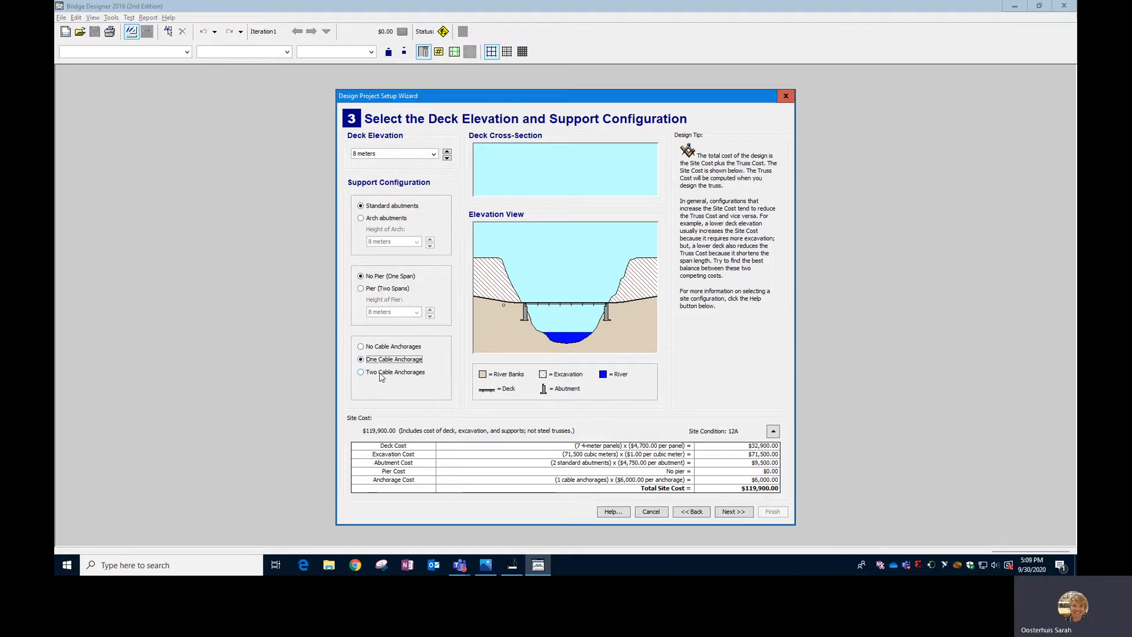
left_click(380, 375)
left_click(731, 513)
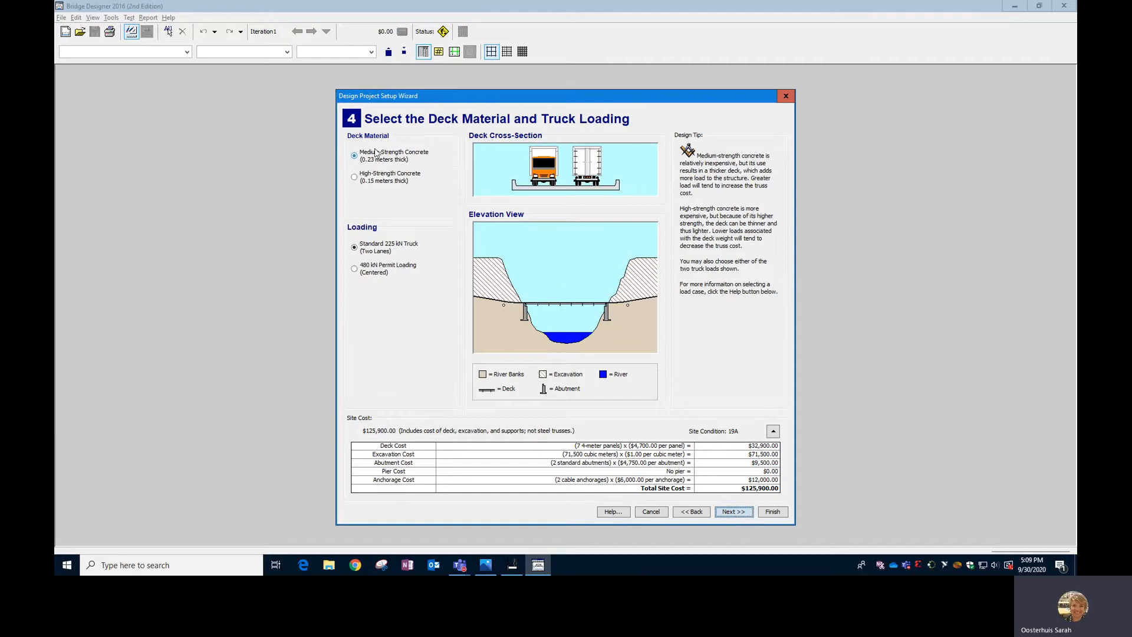
- Try high-strength concrete for the deck, return to medium-strength concrete (0.23 meters thick), and proceed to the truss template selection
left_click(370, 182)
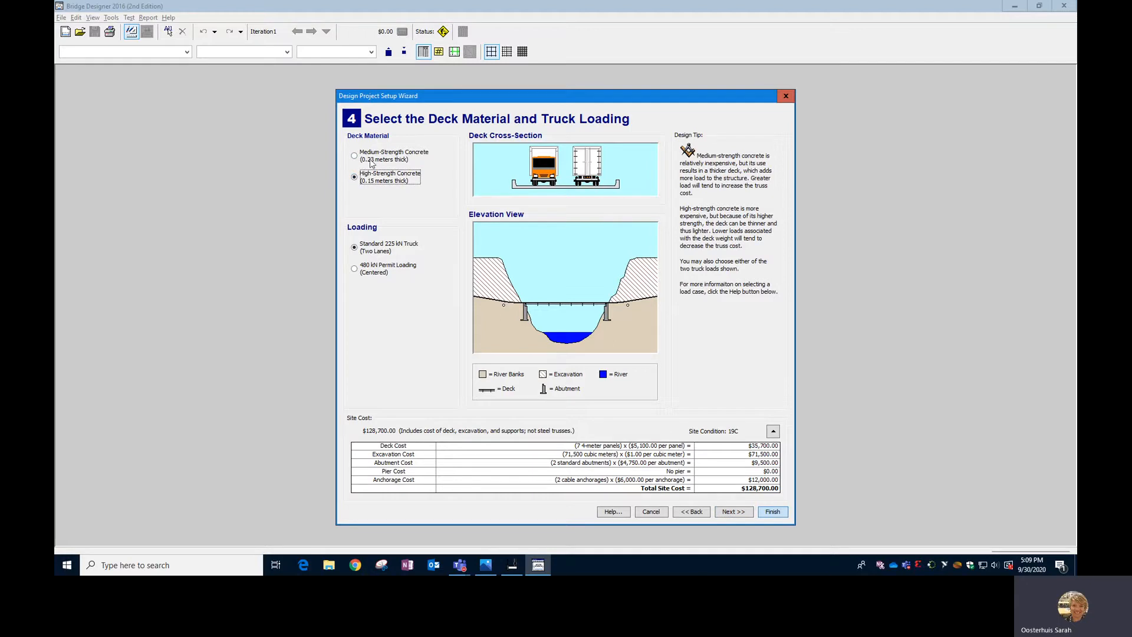
left_click(371, 163)
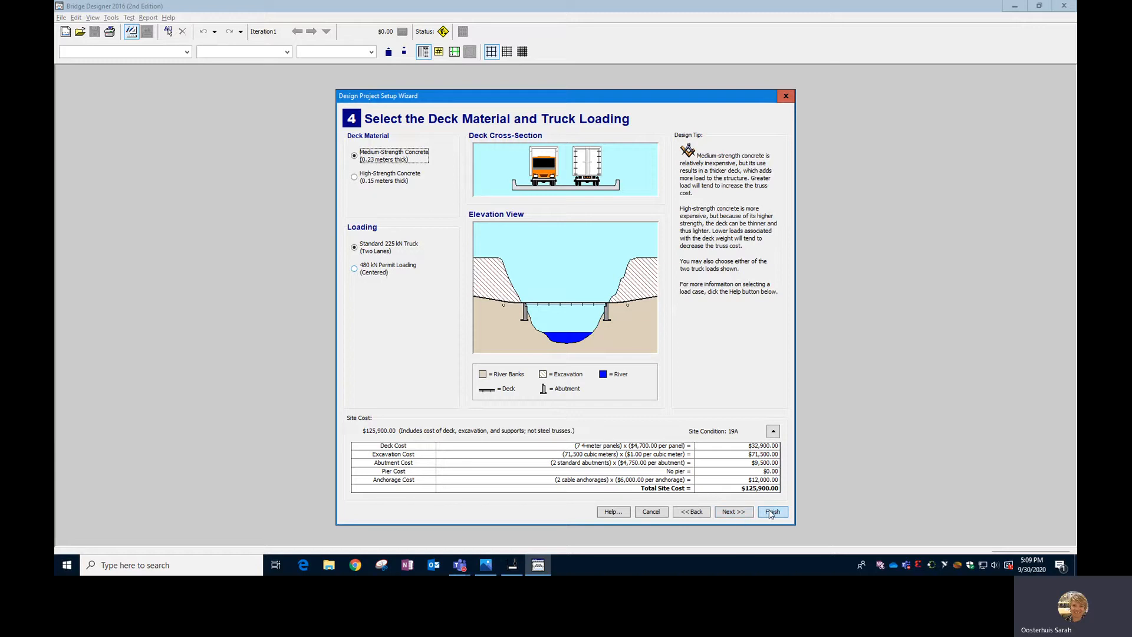
left_click(732, 512)
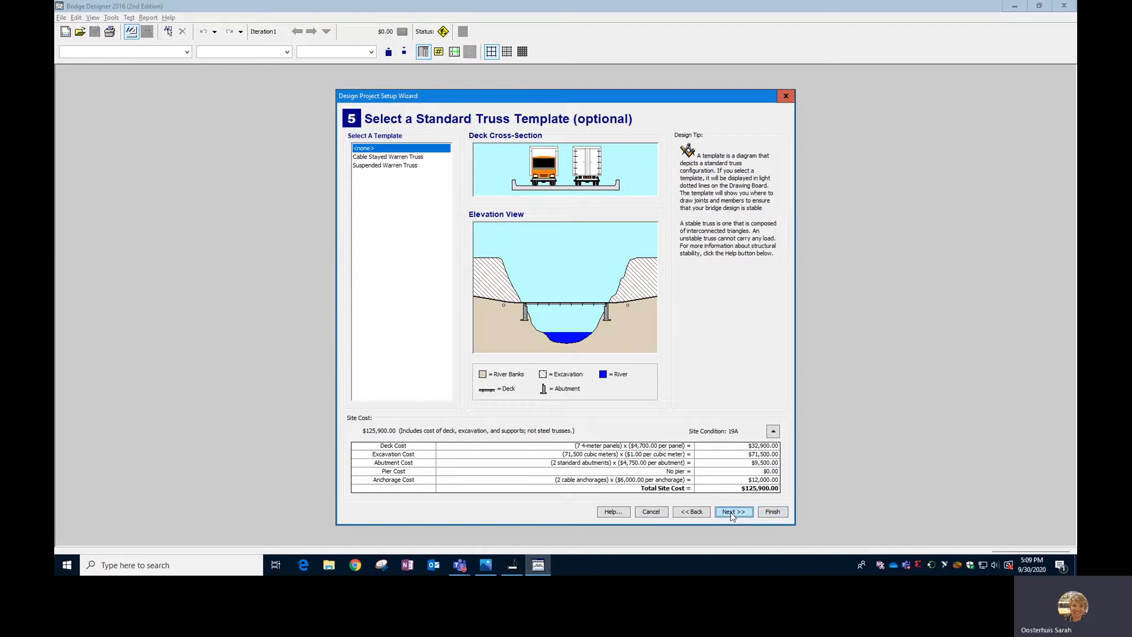
- Compare the Cable Stayed and Suspended Warren Truss templates, and select Cable Stayed Warren Truss
left_click(412, 158)
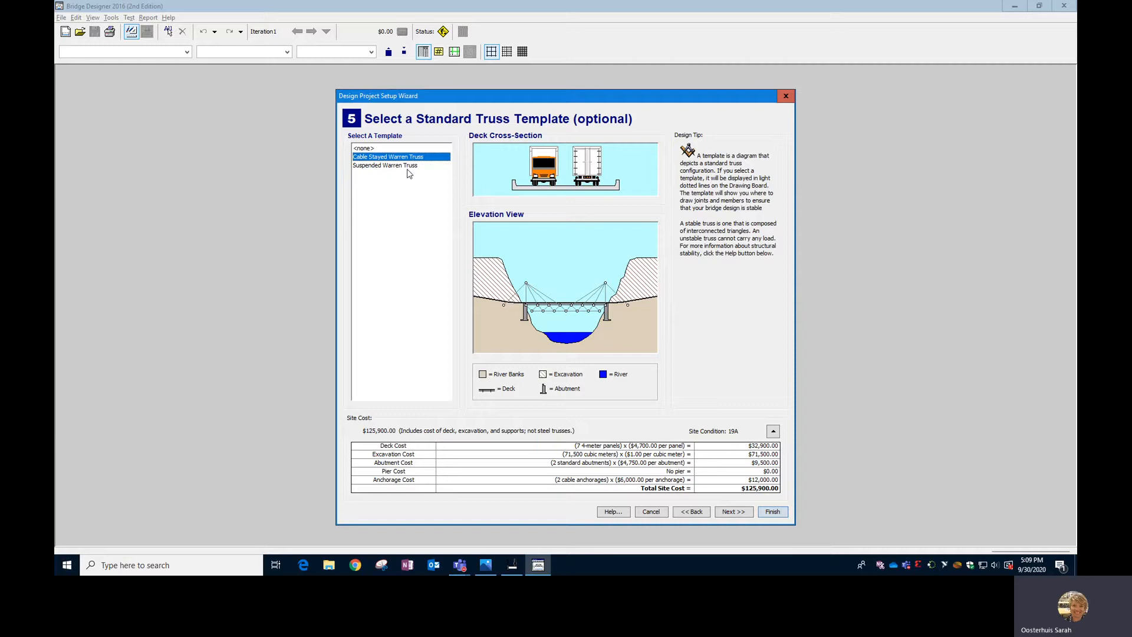
left_click(404, 166)
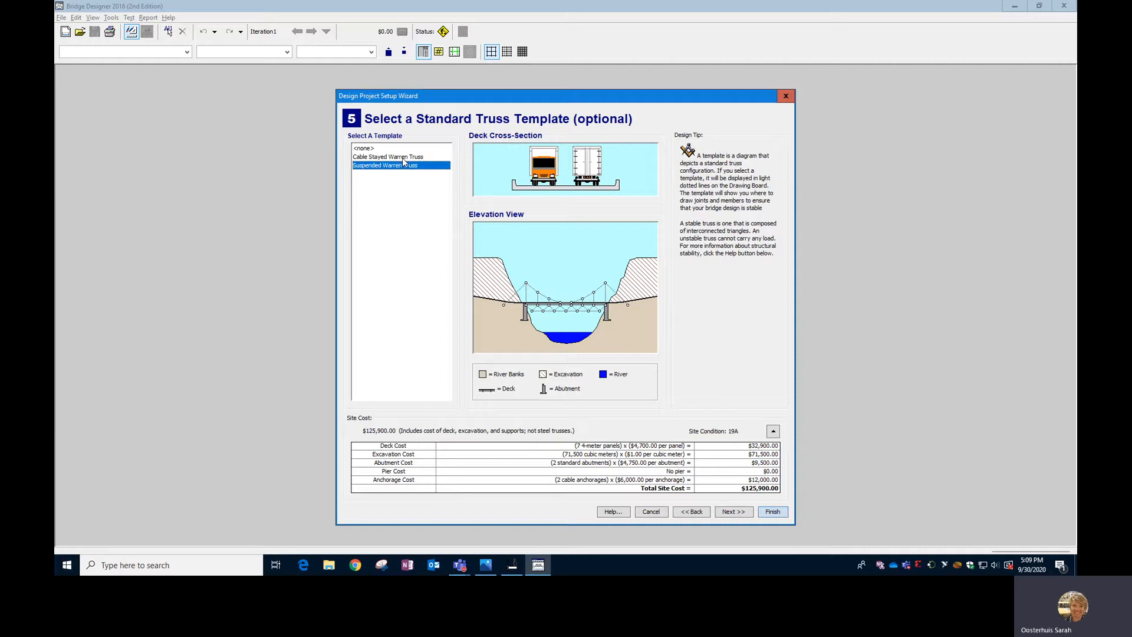
left_click(404, 157)
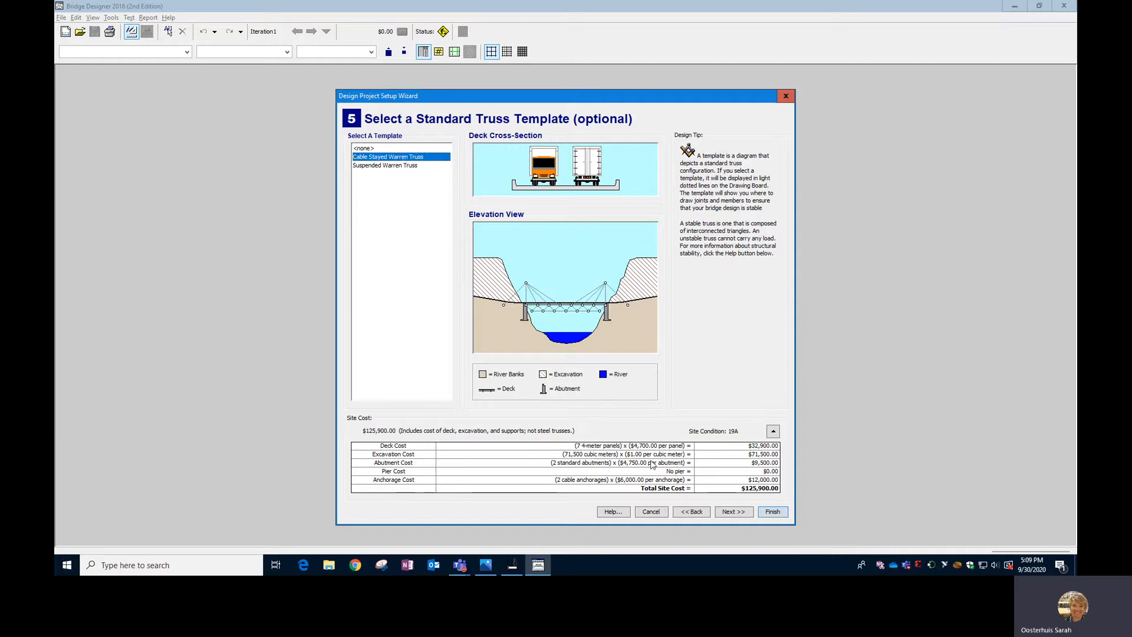
- Return to the support configuration, choose no cable anchorages, and proceed again to the truss template selection
left_click(687, 513)
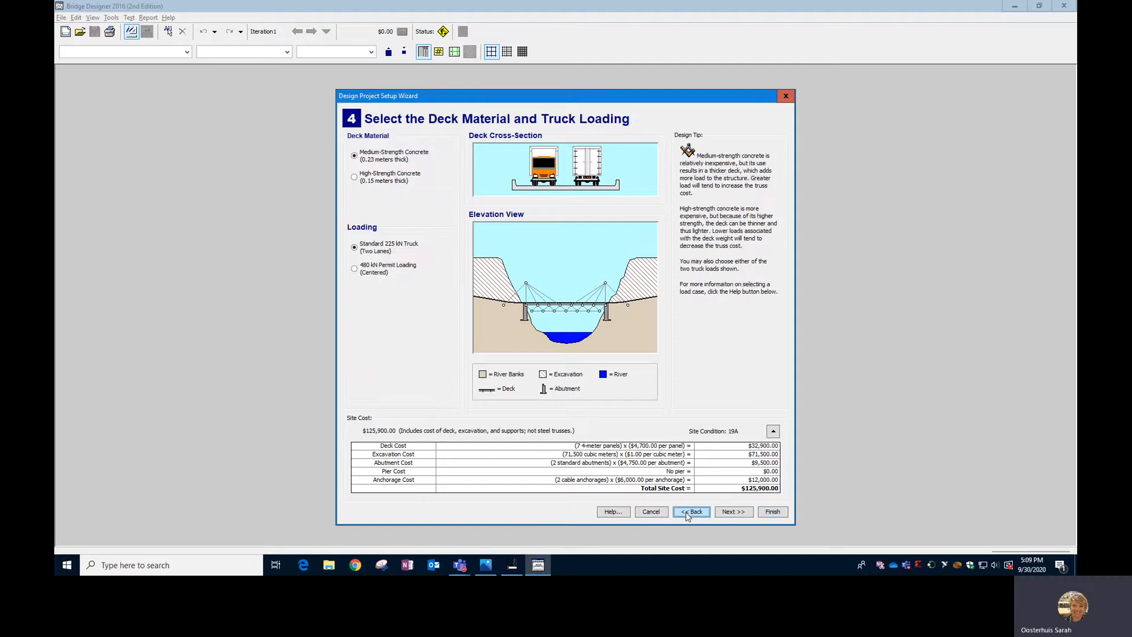
left_click(688, 514)
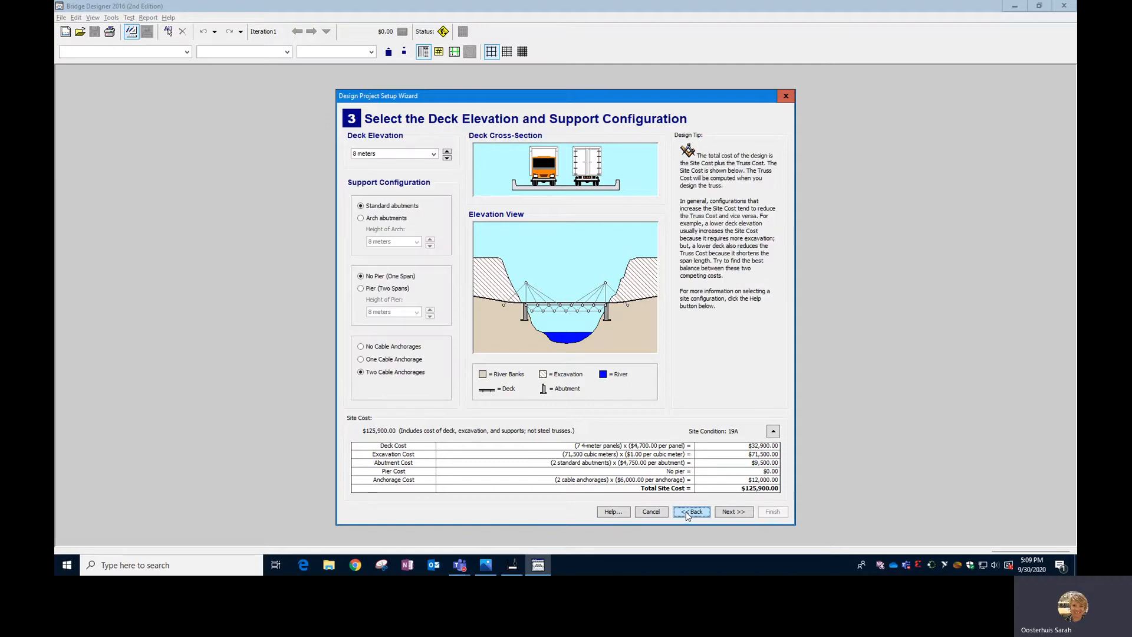
left_click(394, 347)
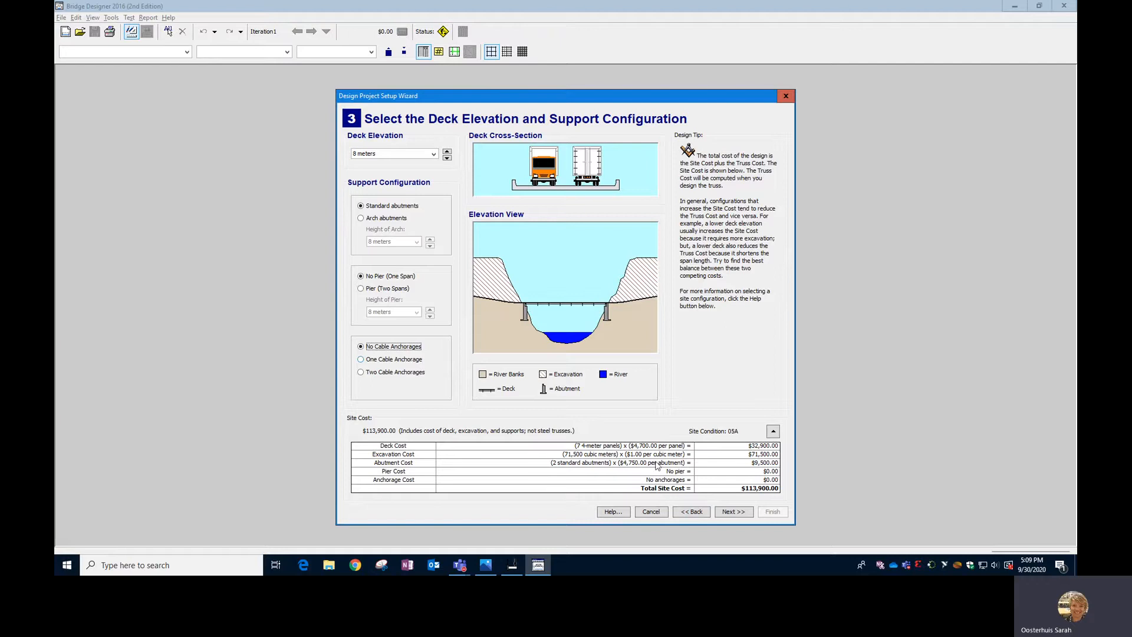
left_click(734, 512)
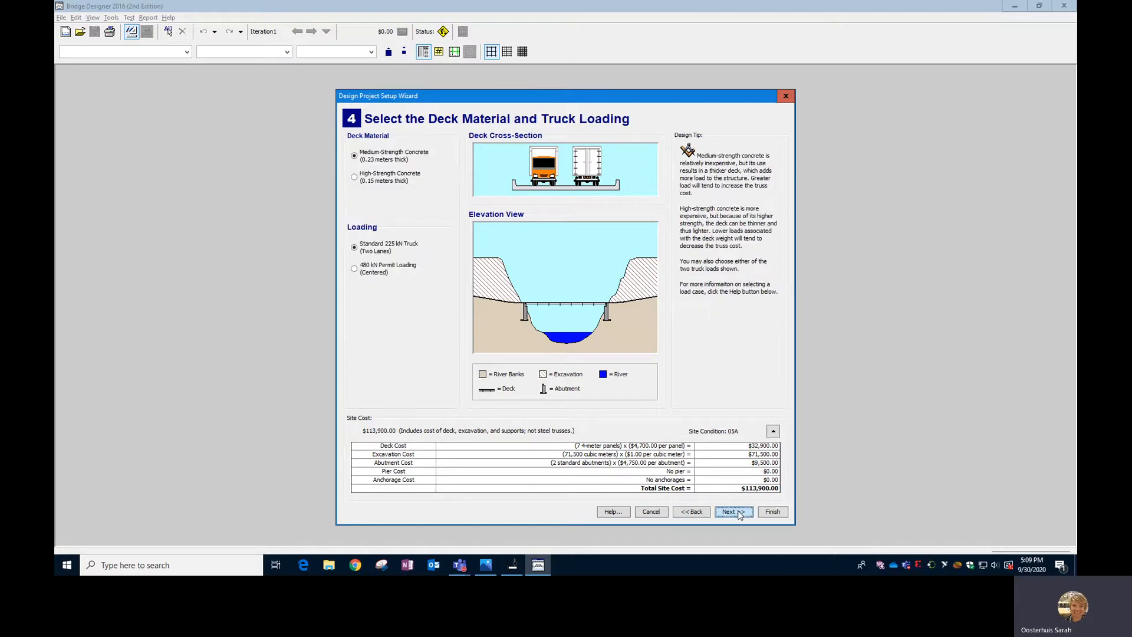
left_click(735, 512)
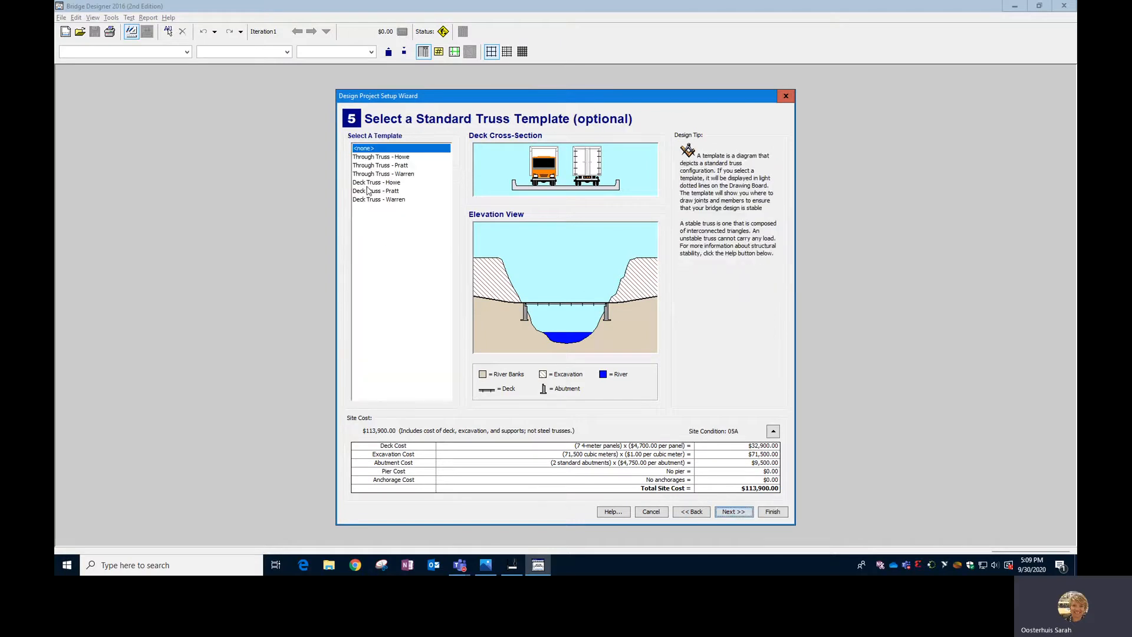
- Compare the deck and through truss templates, select Through Truss - Warren, and finish the project setup
left_click(368, 183)
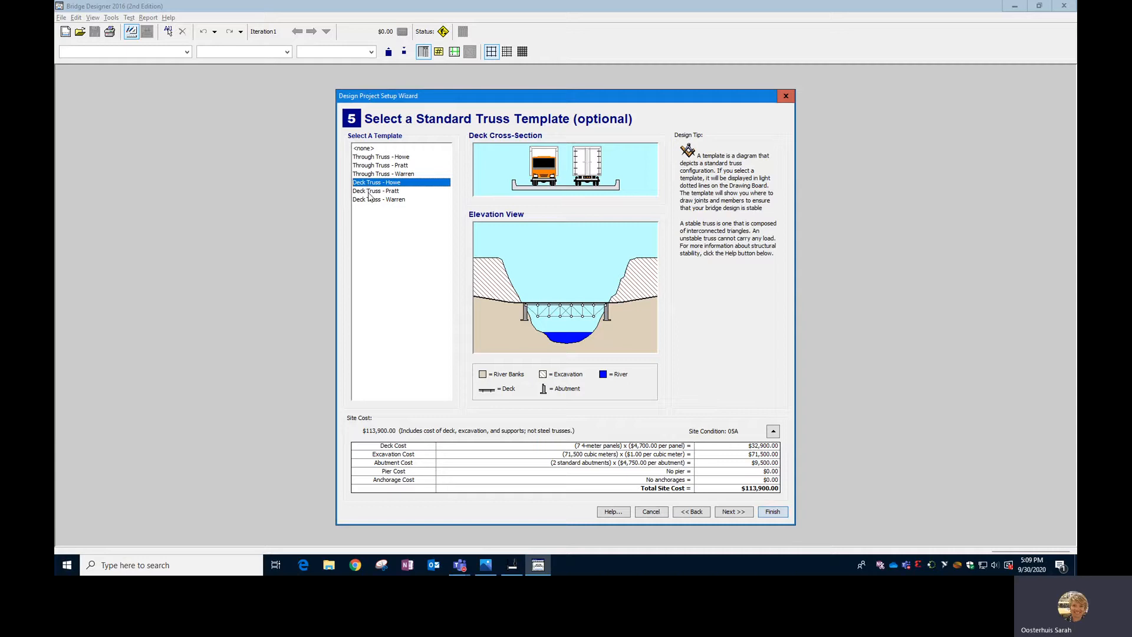
left_click(368, 191)
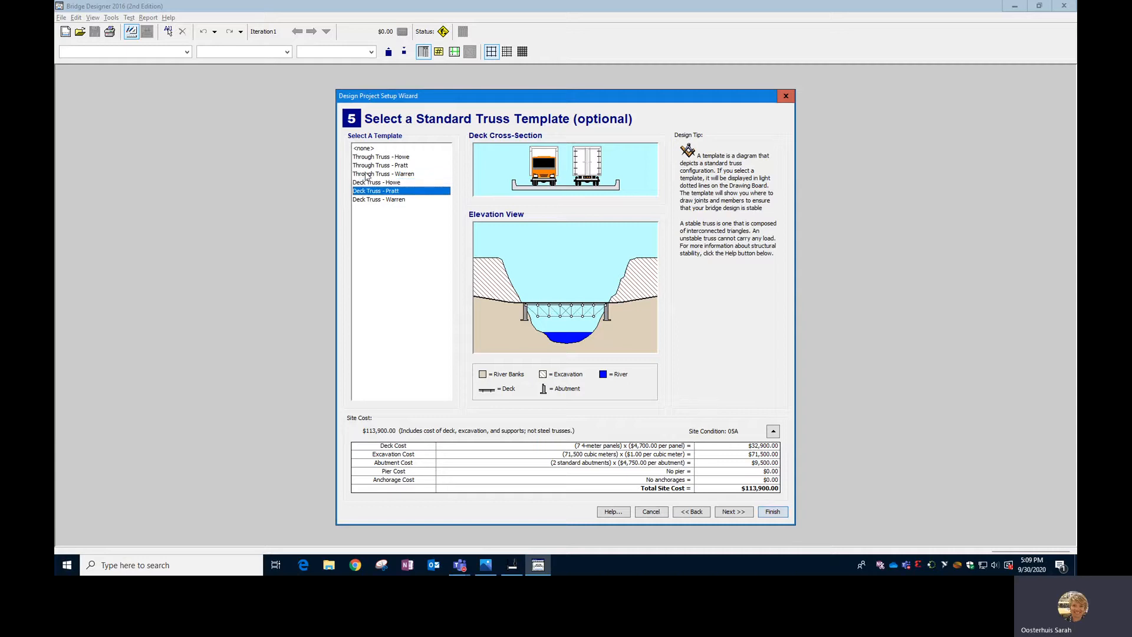
left_click(367, 166)
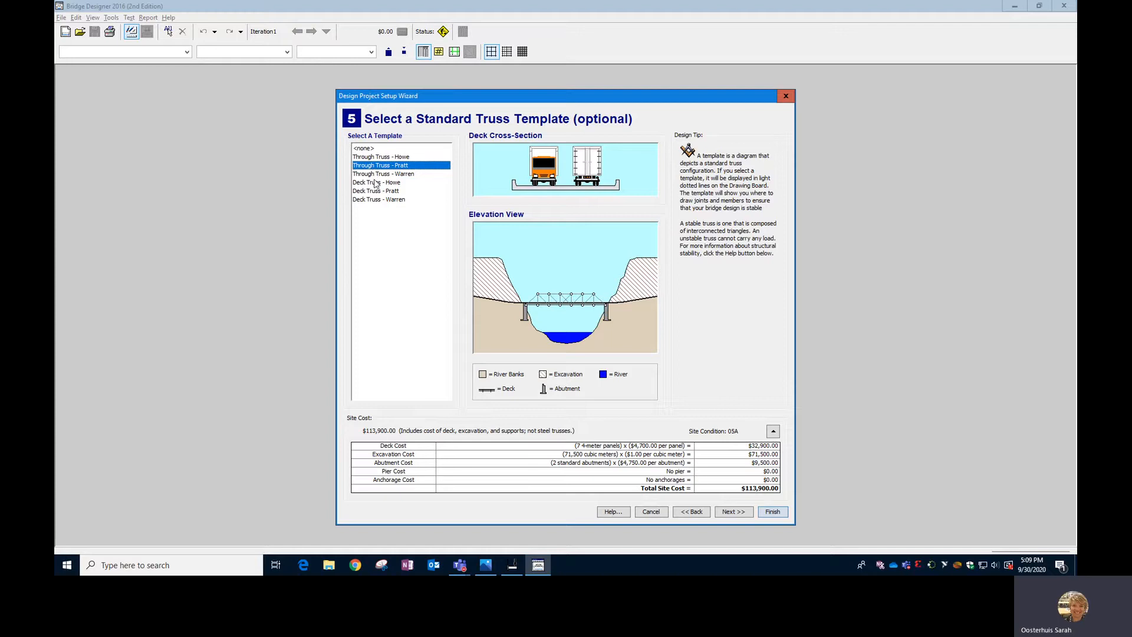
left_click(370, 175)
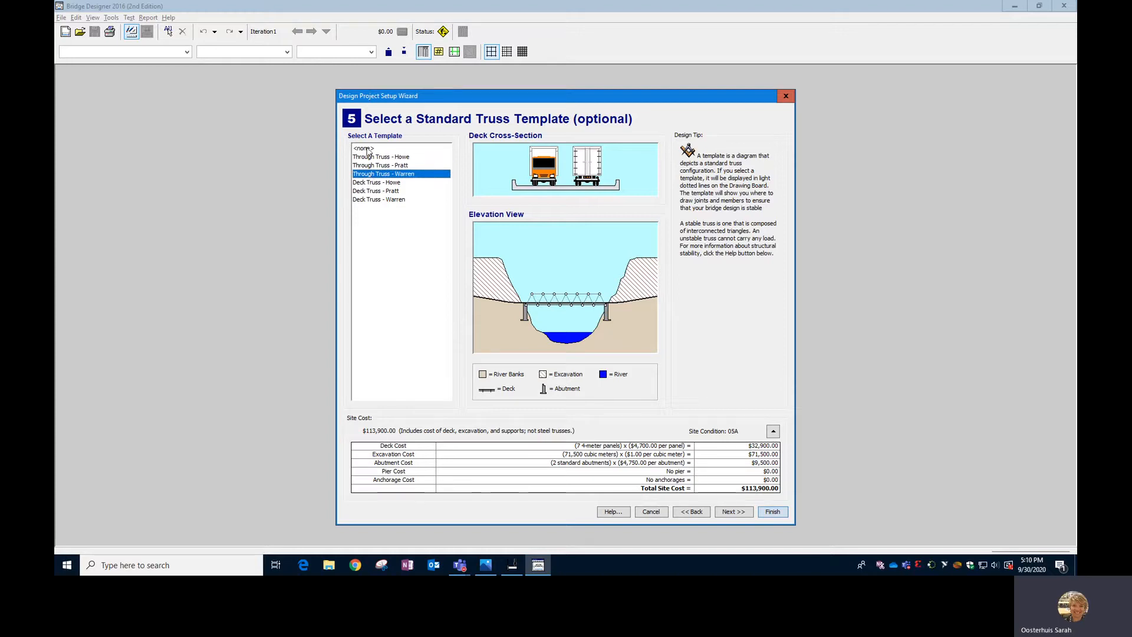
left_click(370, 149)
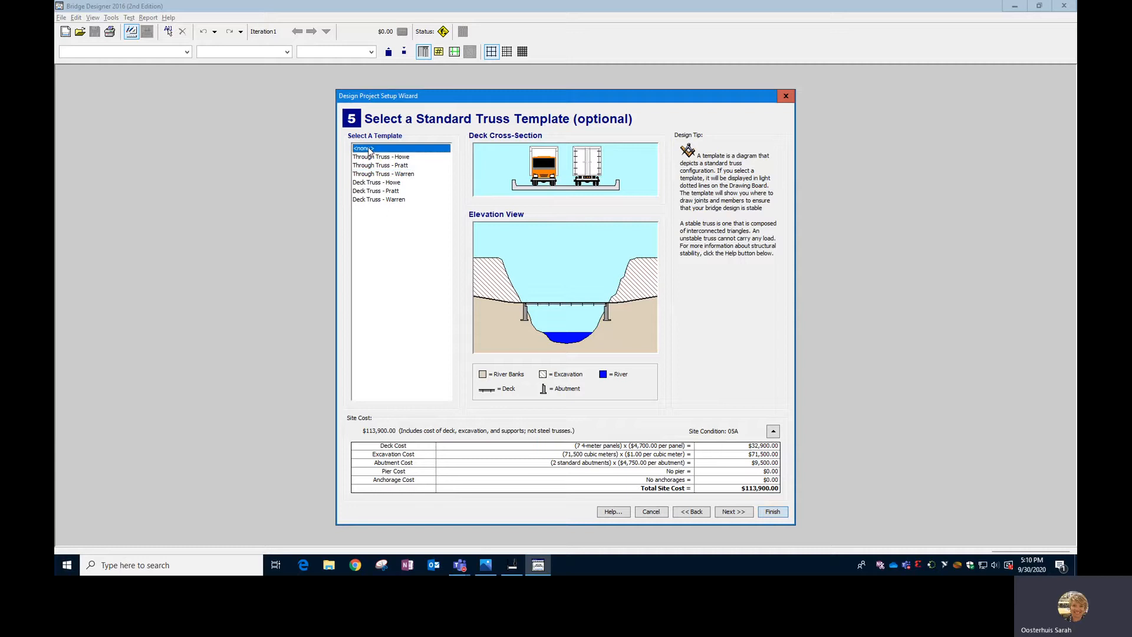
left_click(378, 175)
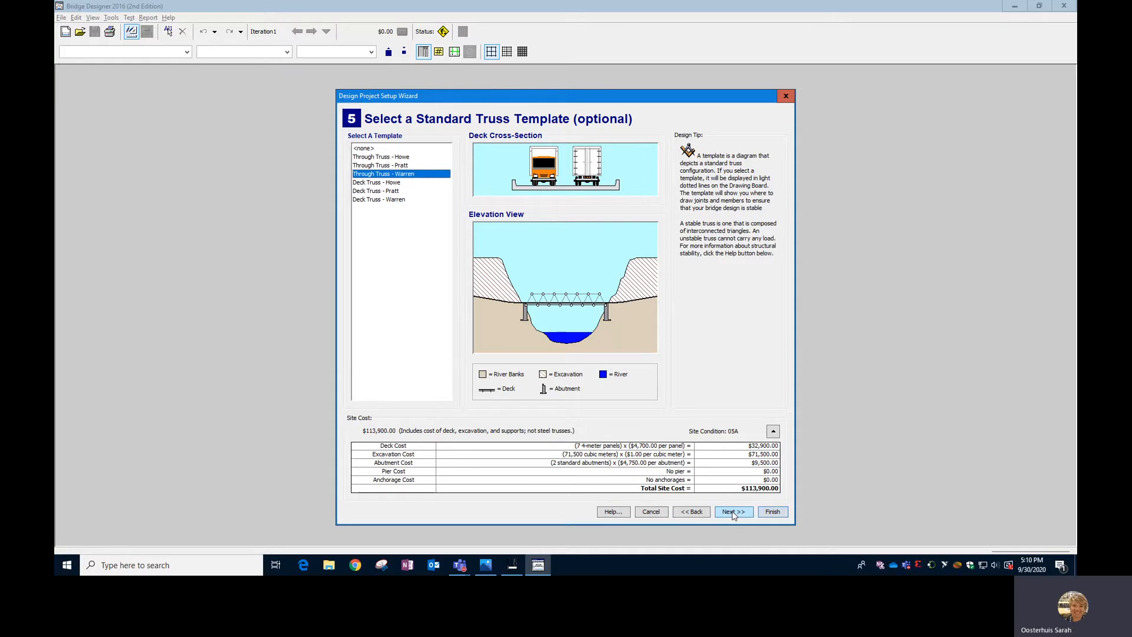
left_click(772, 513)
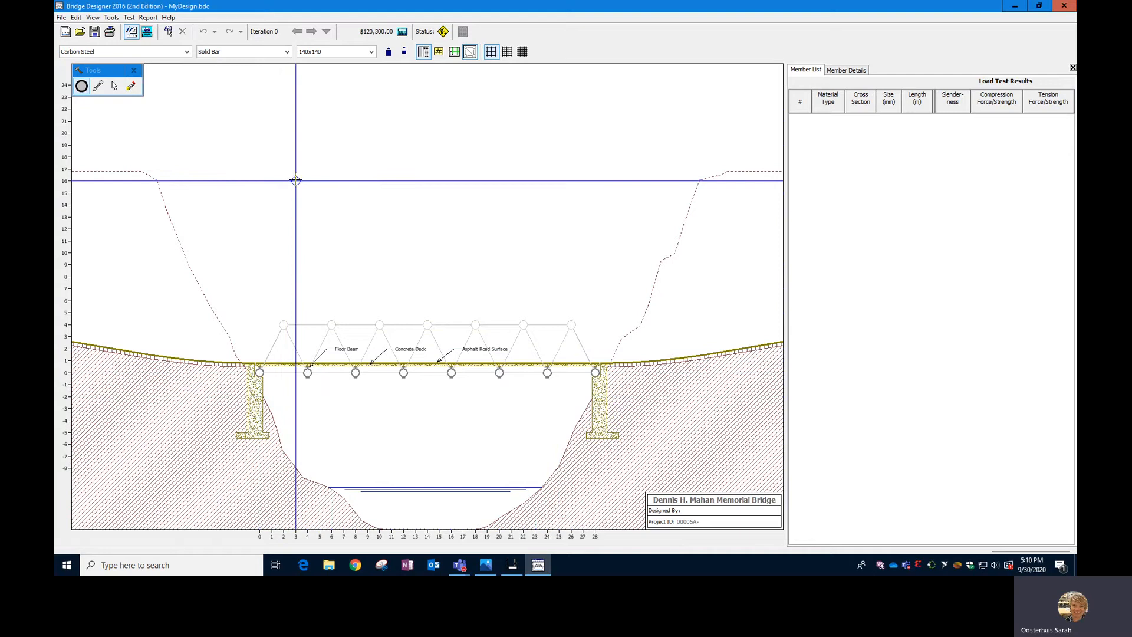
- Open the sample design Pratt Deck Truss (44 meter span) and run its load test, returning to the drawing board
left_click(61, 18)
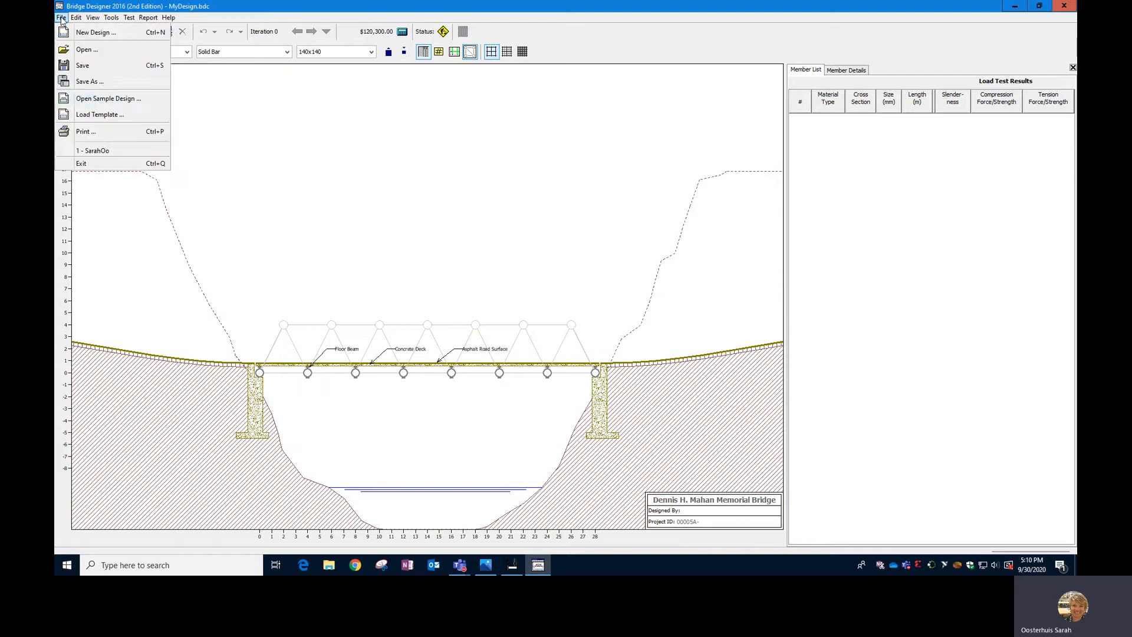
left_click(98, 104)
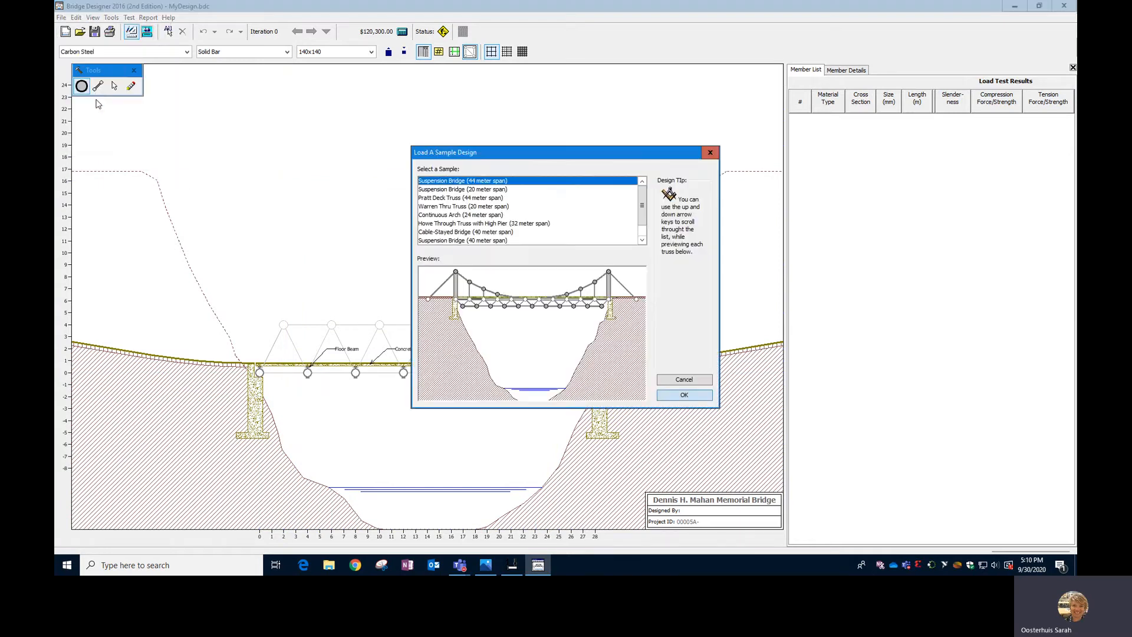
left_click(439, 206)
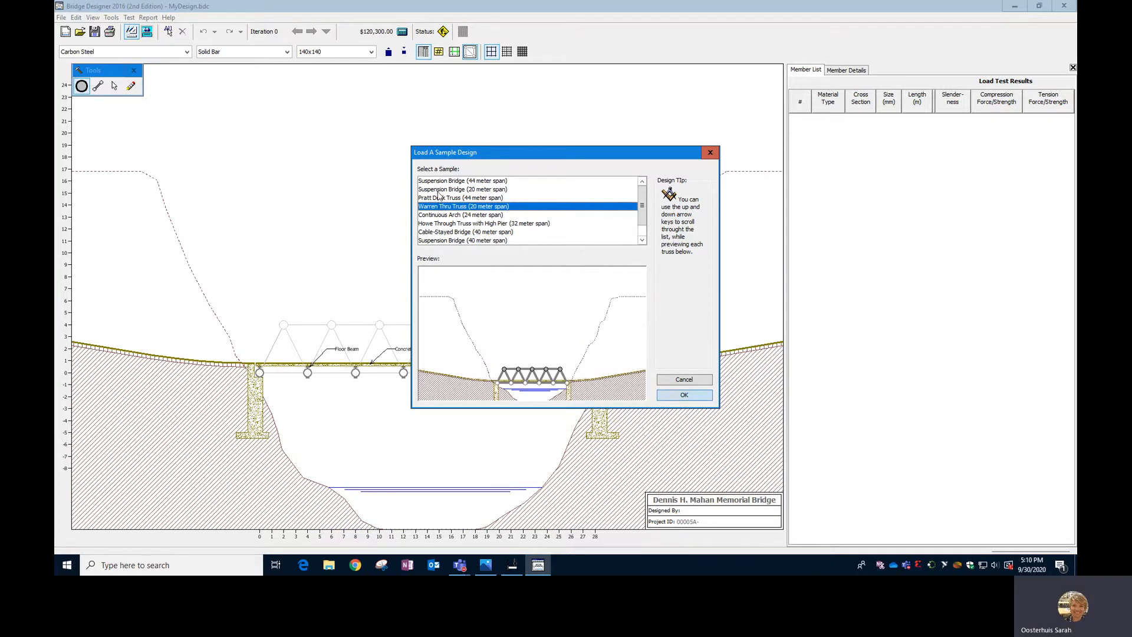
left_click(440, 199)
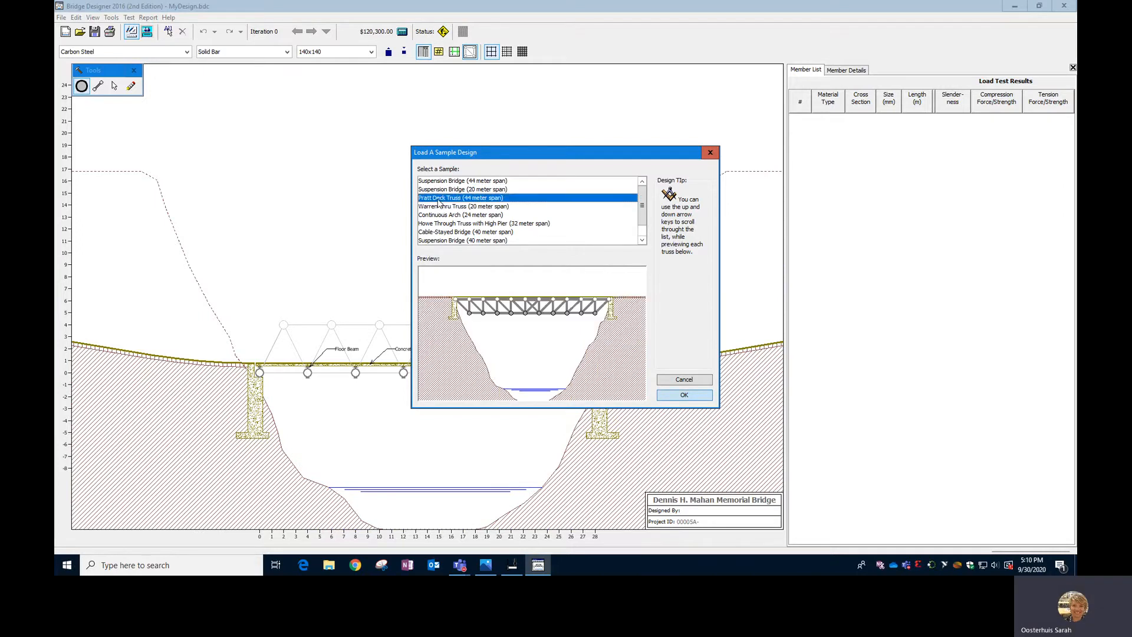
left_click(684, 394)
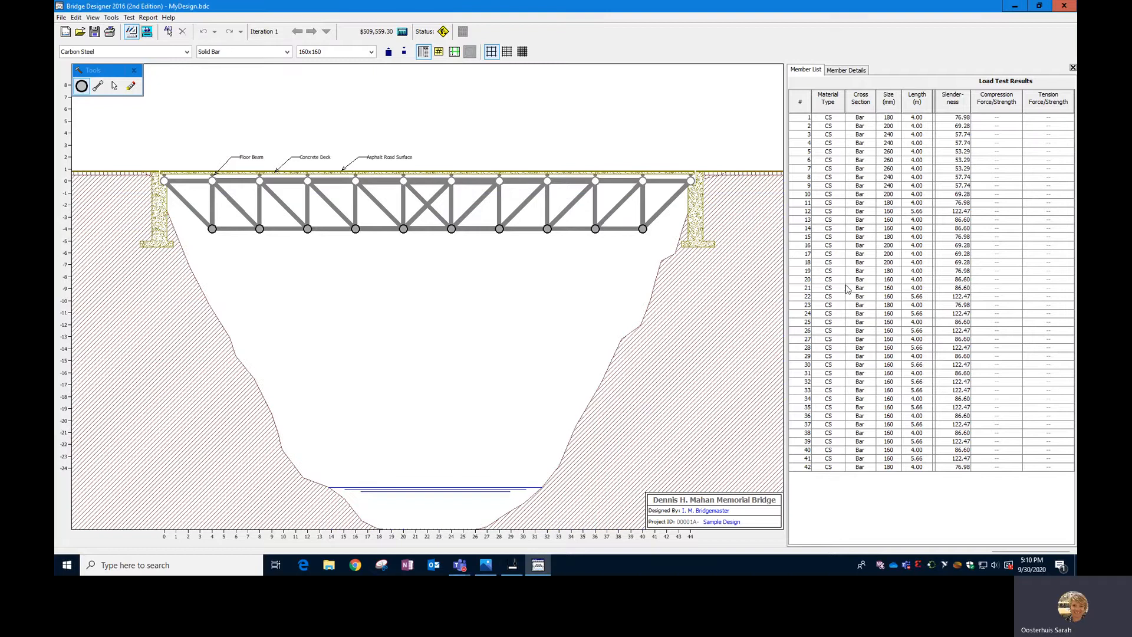
left_click(147, 32)
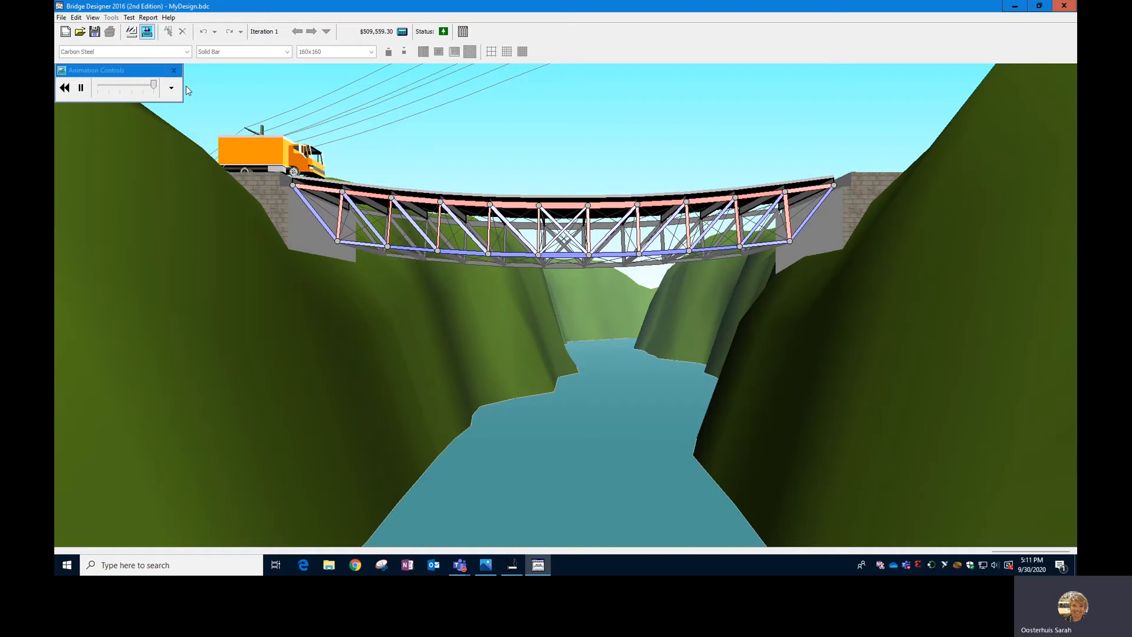
left_click(133, 31)
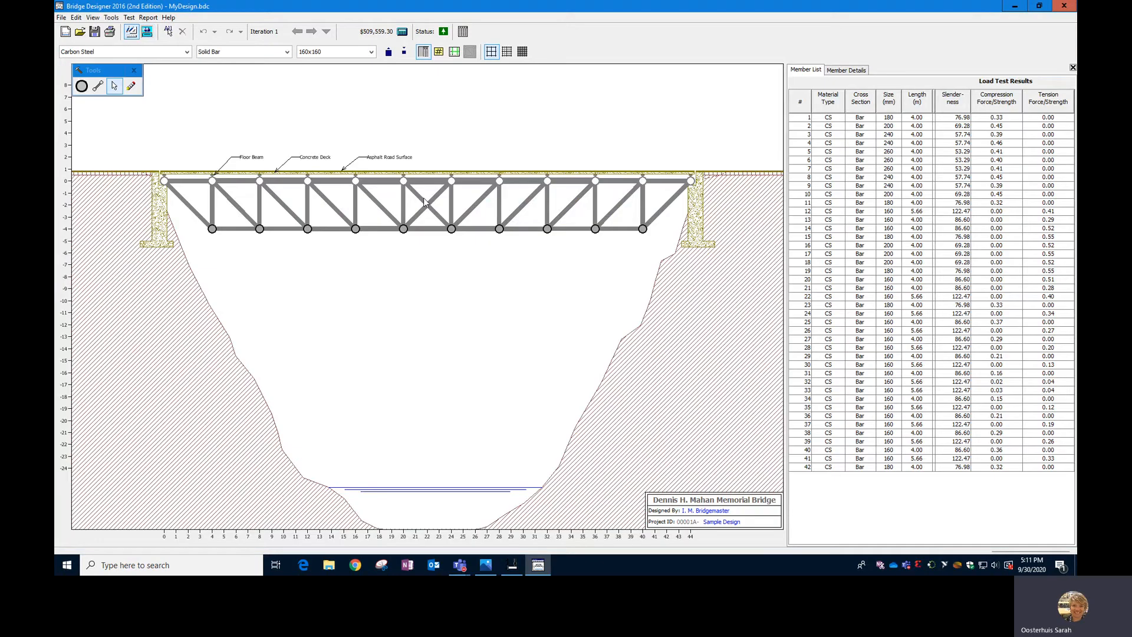
- Reduce the two crossed diagonals in the center panel to 130x130 mm and load-test the bridge, returning to the drawing board
left_click(423, 202)
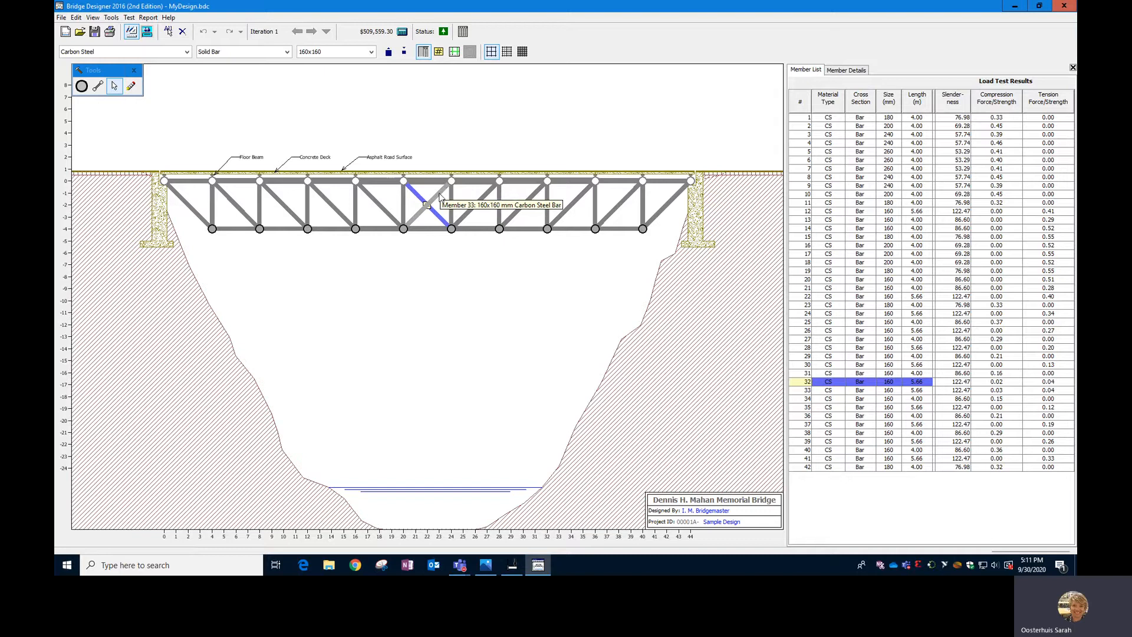
left_click(442, 190, "ctrl")
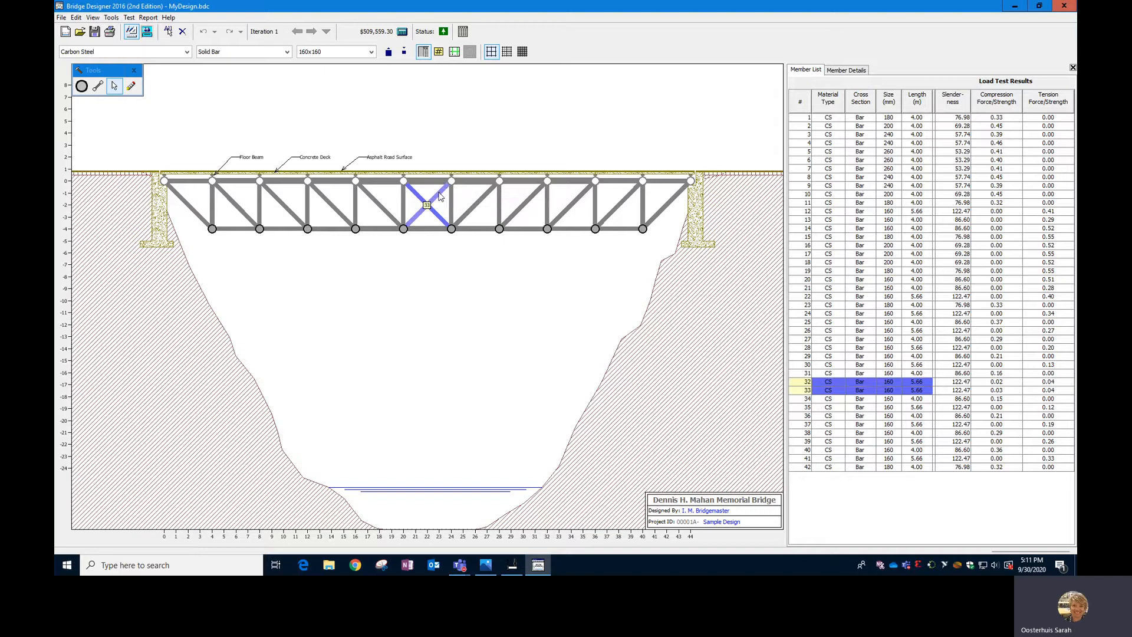
left_click(405, 53)
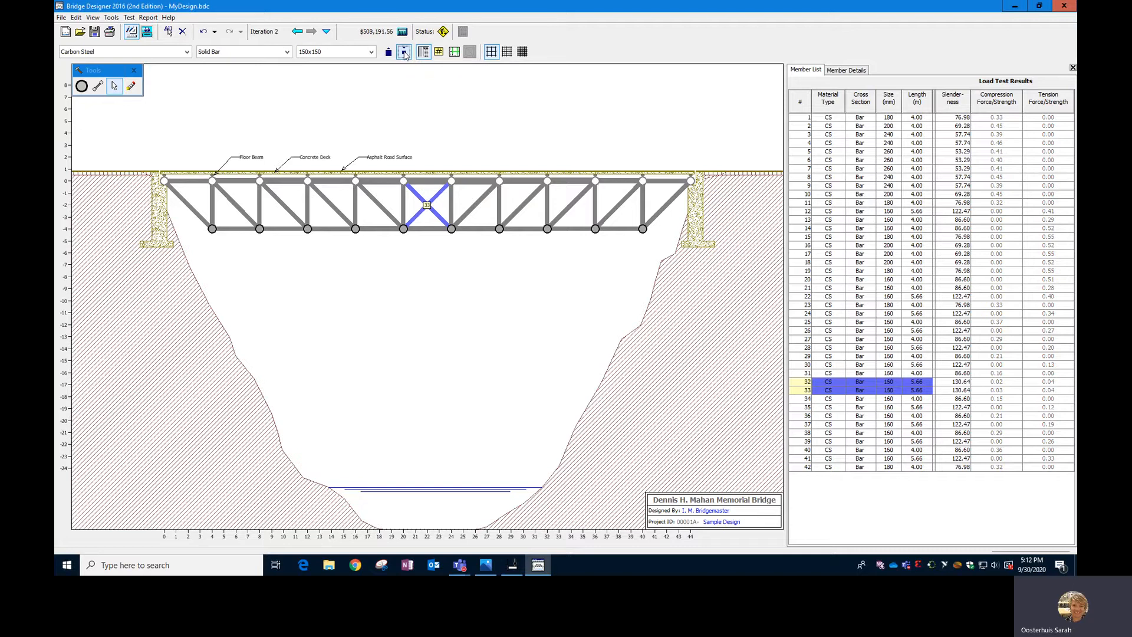
left_click(405, 53)
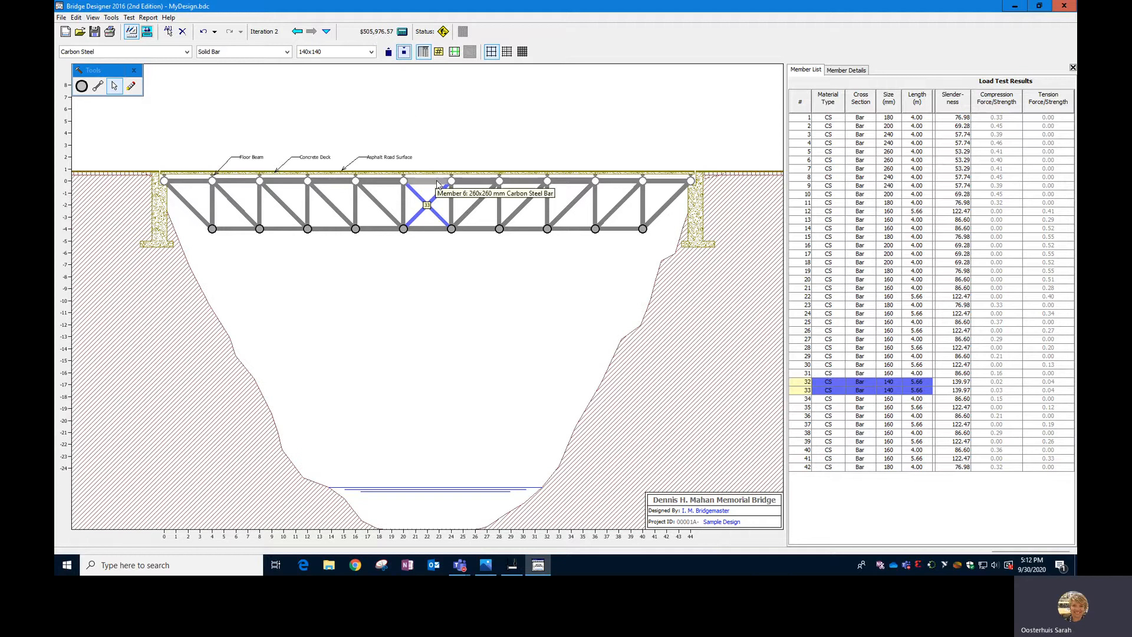
left_click(404, 55)
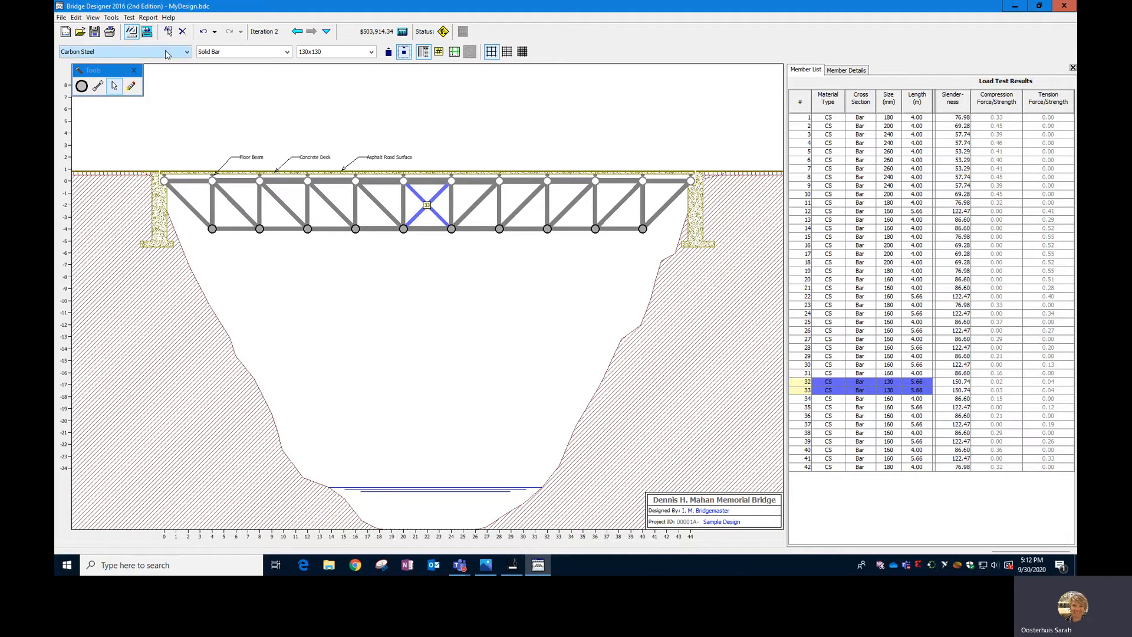
left_click(147, 31)
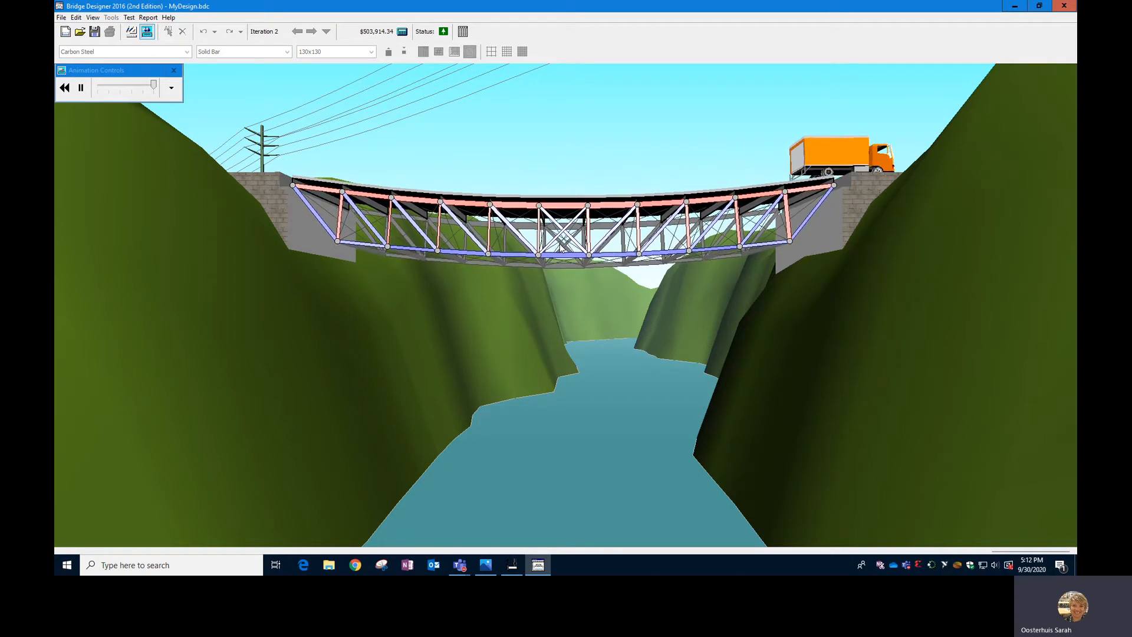
left_click(130, 32)
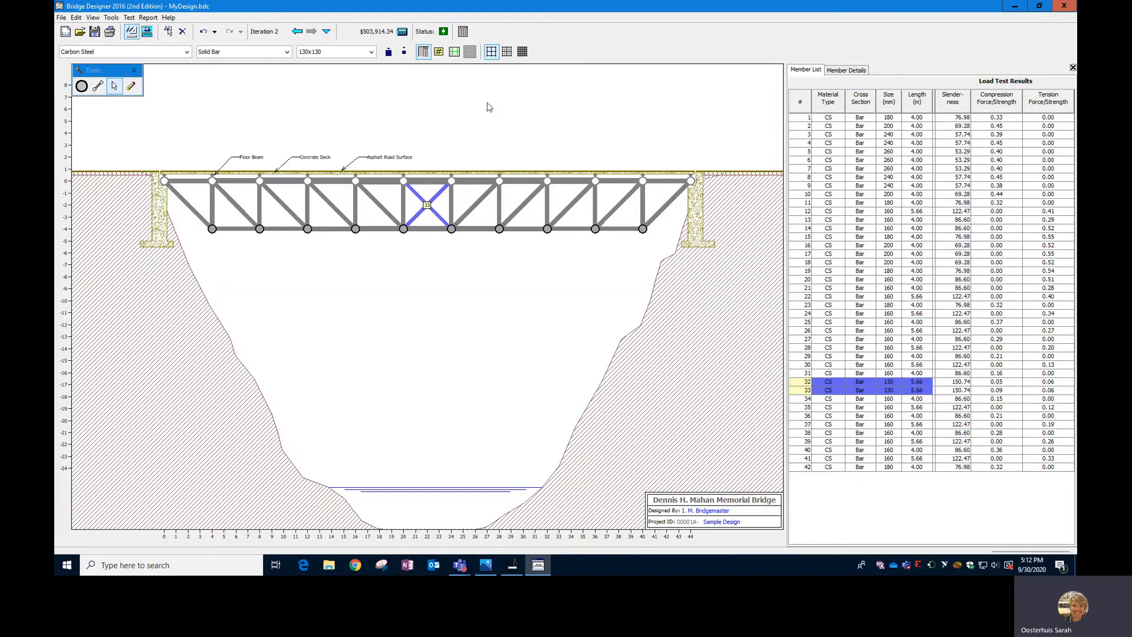
- Change the two crossed center diagonals to Hollow Tube and load-test the bridge, then return to the drawing and move the Tools palette aside
left_click(240, 53)
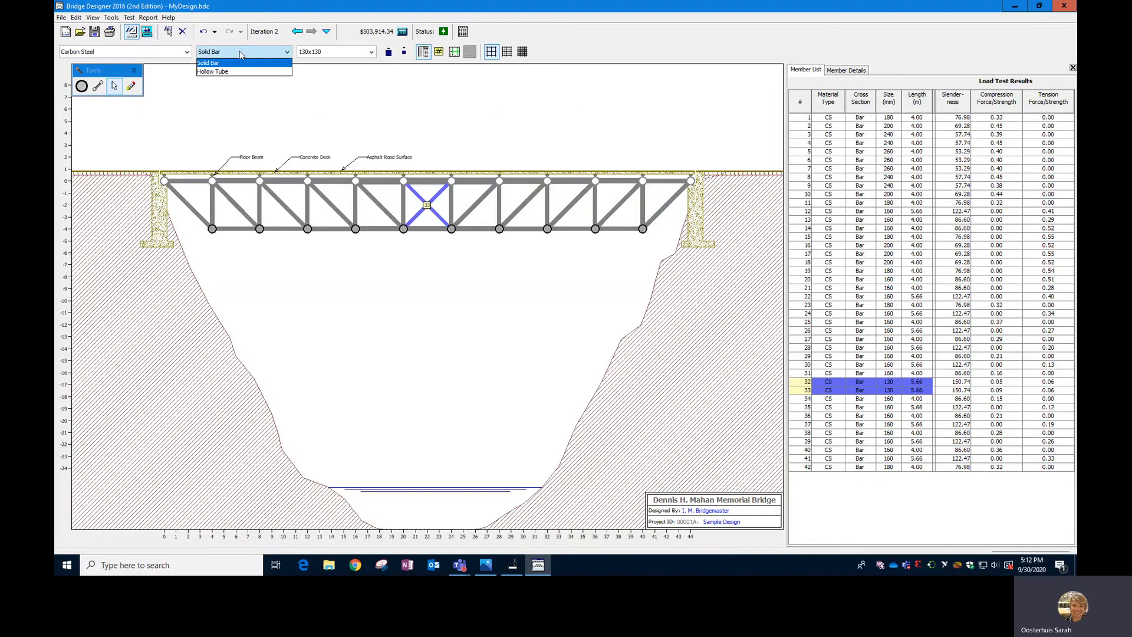
left_click(237, 73)
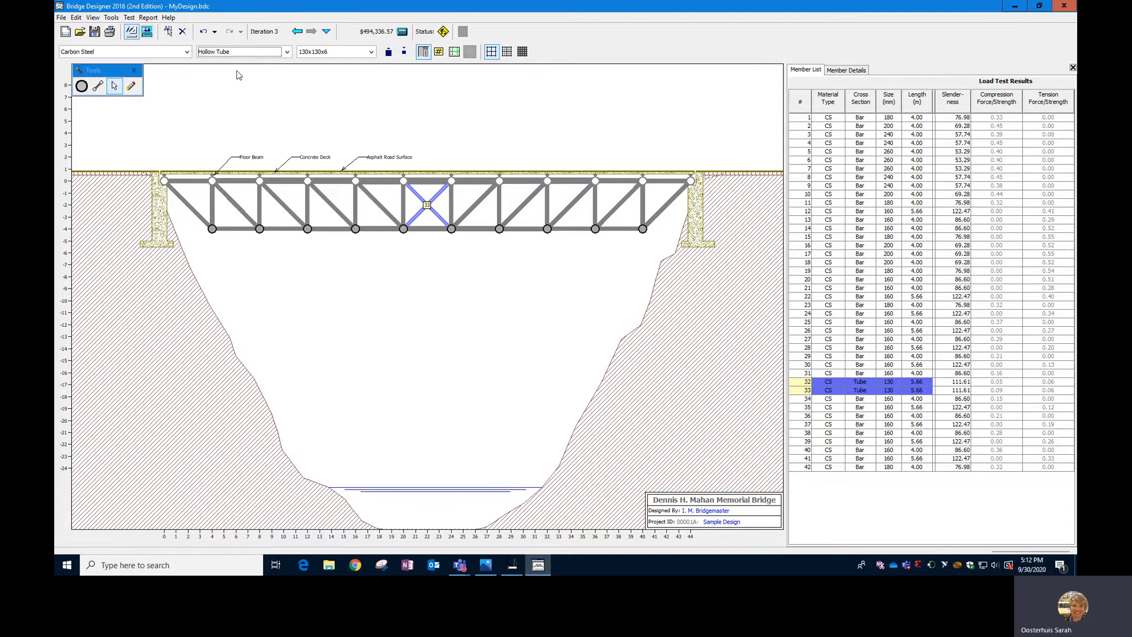
left_click(147, 33)
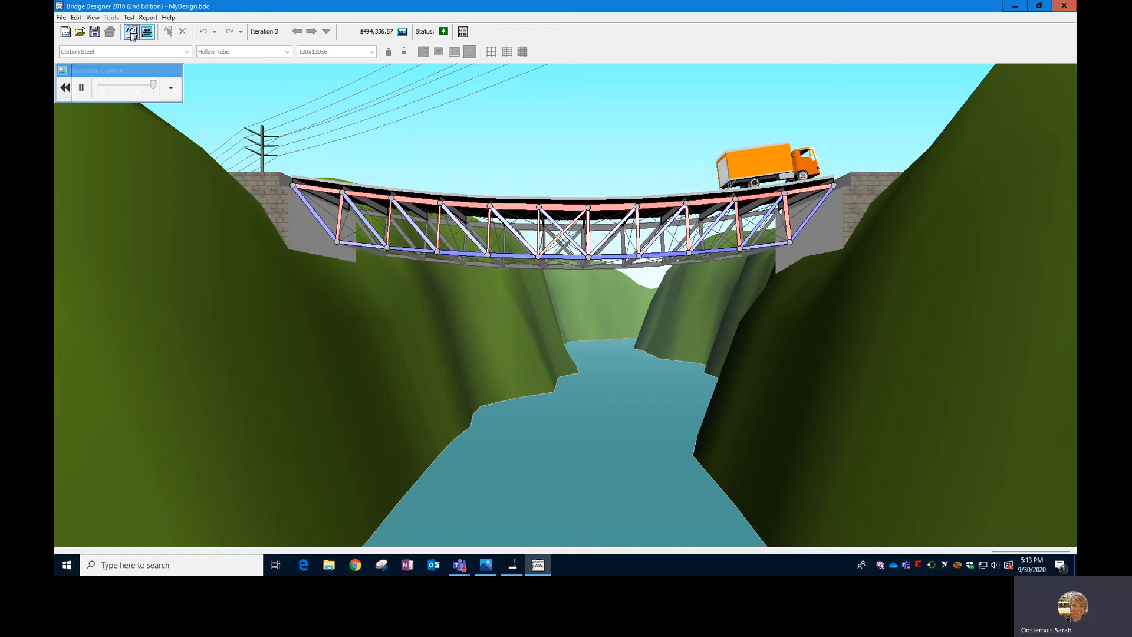
left_click(131, 33)
left_click_drag(116, 76, 248, 105)
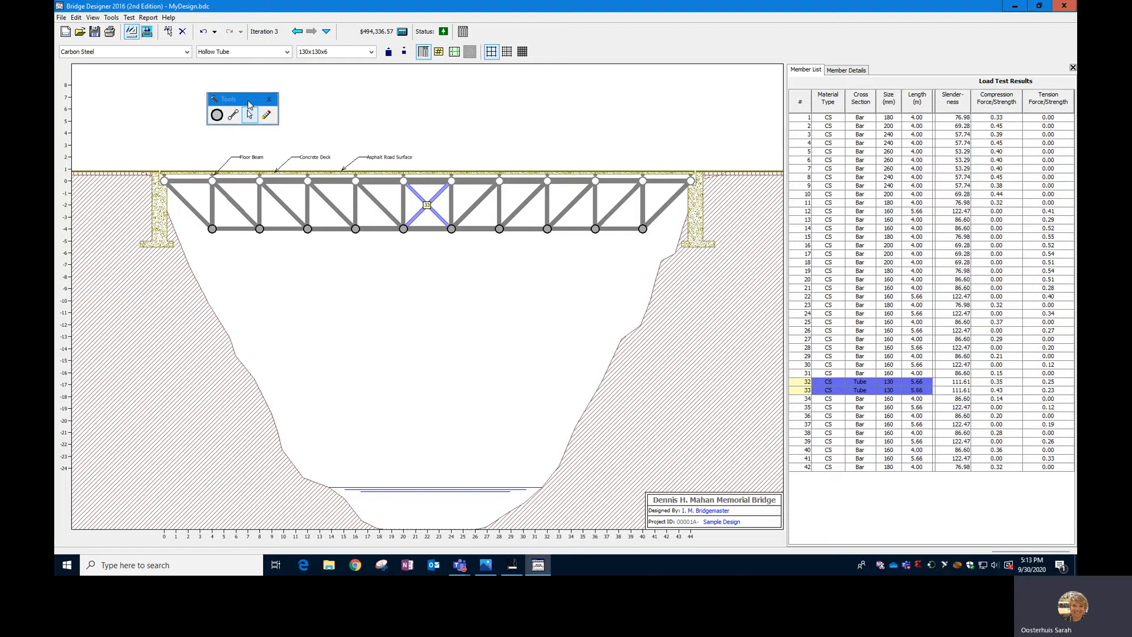
- Try Solid Bar for the two crossed center diagonals to compare the cost, and return them to Hollow Tube
left_click(259, 53)
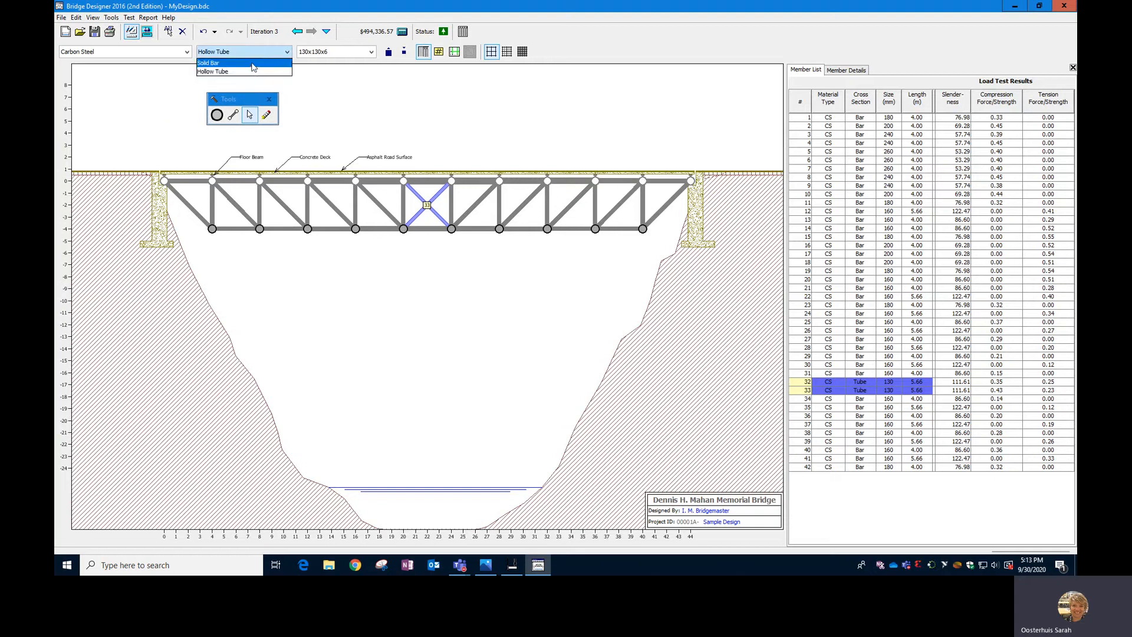
left_click(254, 63)
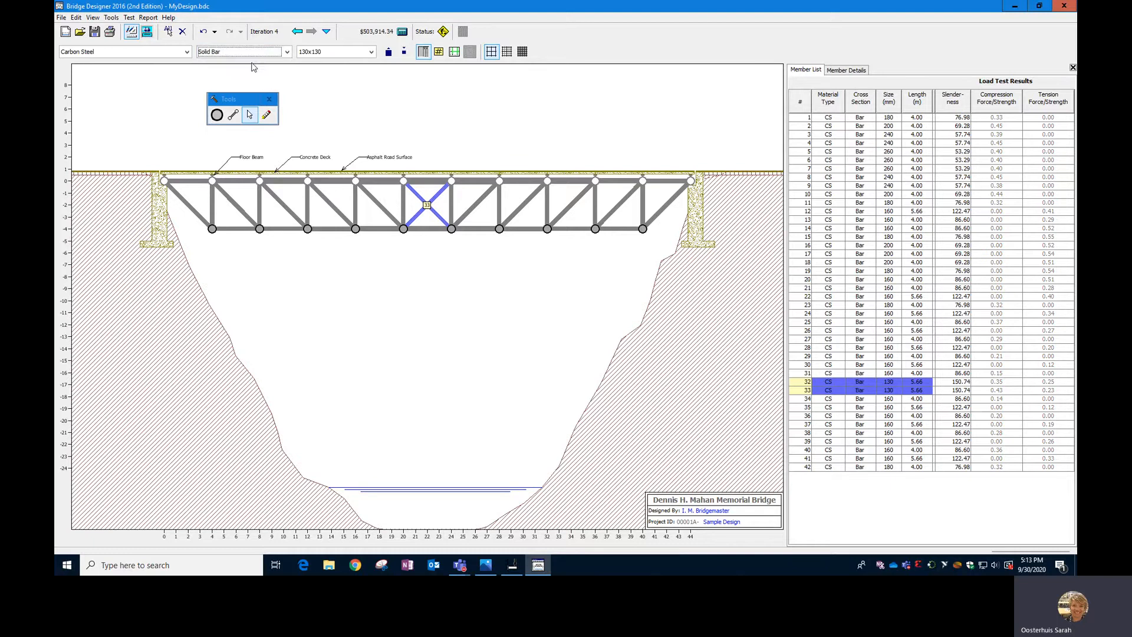
left_click(250, 51)
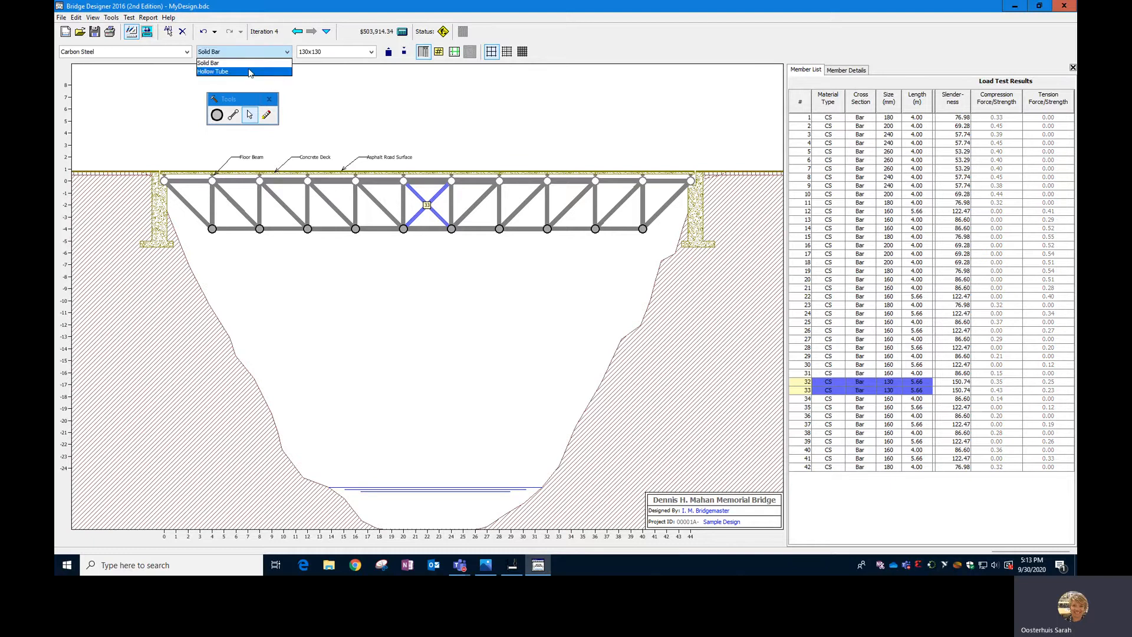
left_click(249, 72)
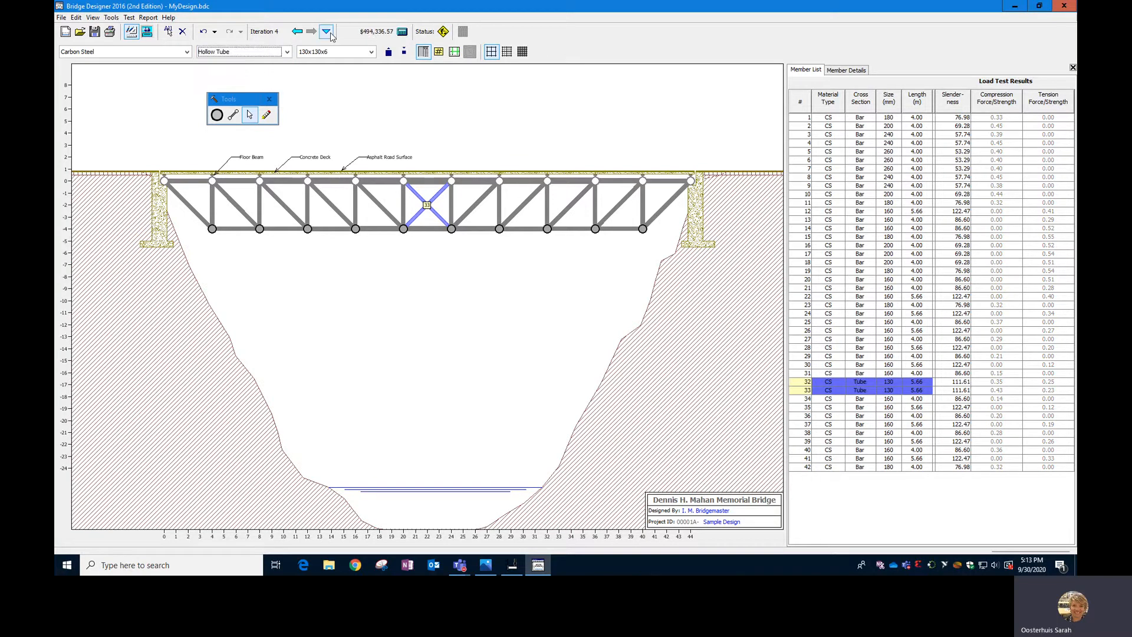
- Try High-Strength Low-Alloy Steel for the two crossed center diagonals to compare the cost, and return them to Carbon Steel
left_click(188, 52)
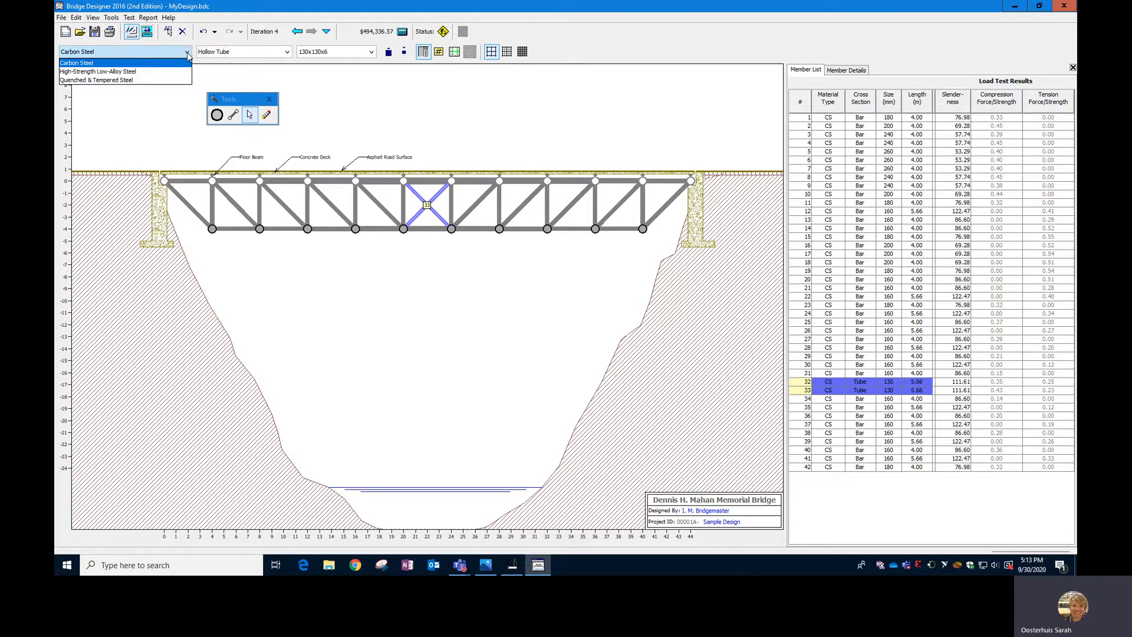
left_click(120, 71)
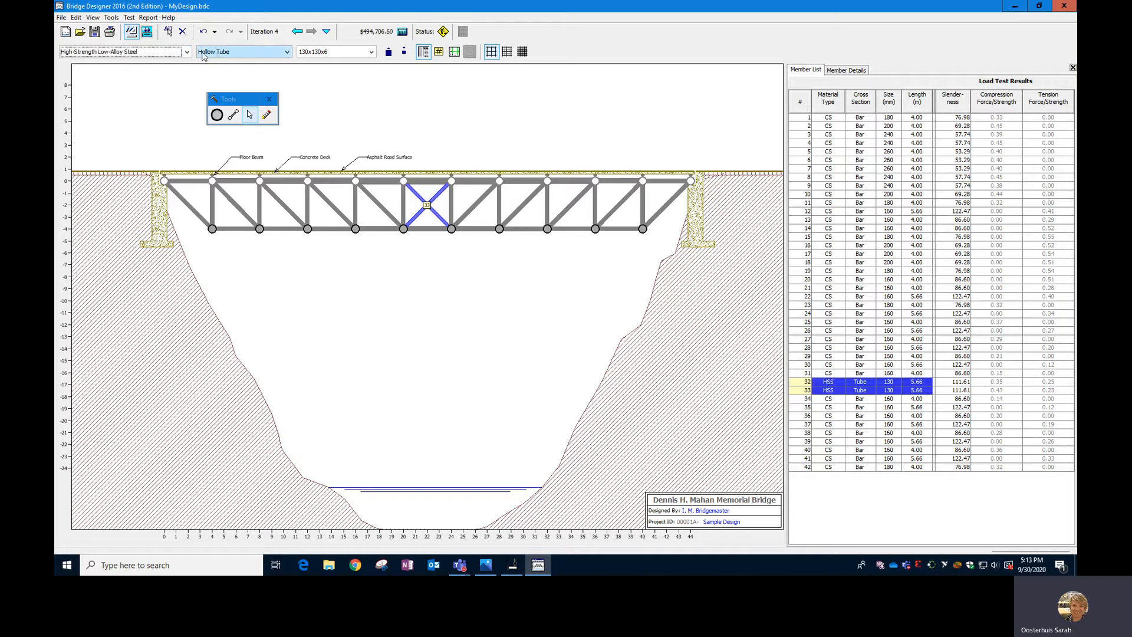
left_click(175, 53)
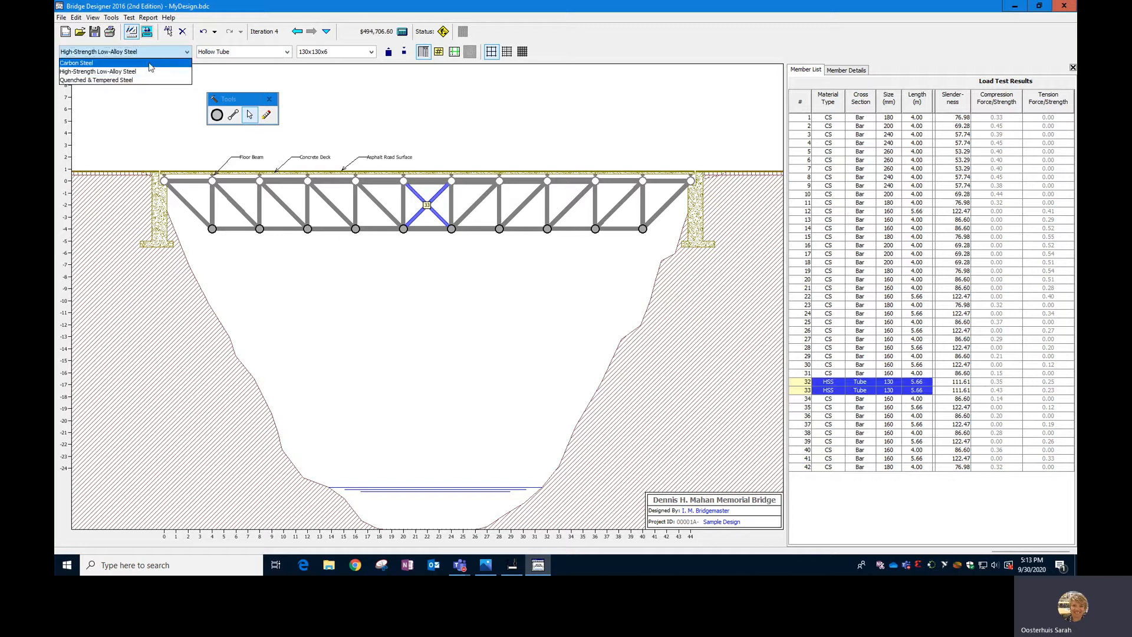
left_click(150, 63)
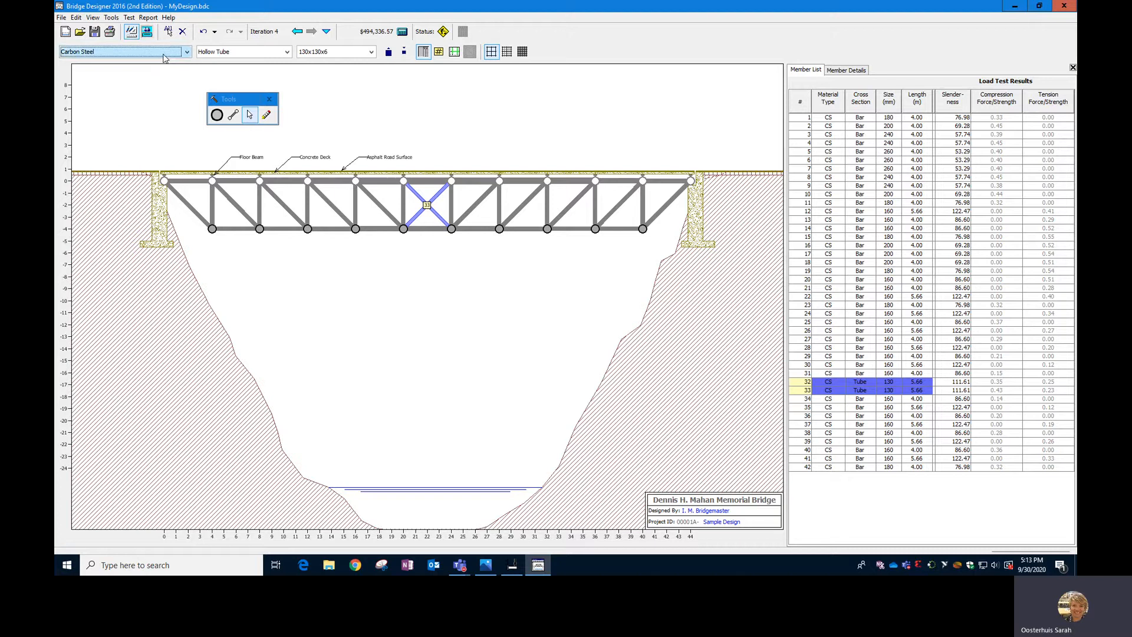
- Change the two crossed center diagonals to High-Strength Low-Alloy Steel and load-test the bridge, returning to the drawing board
left_click(164, 54)
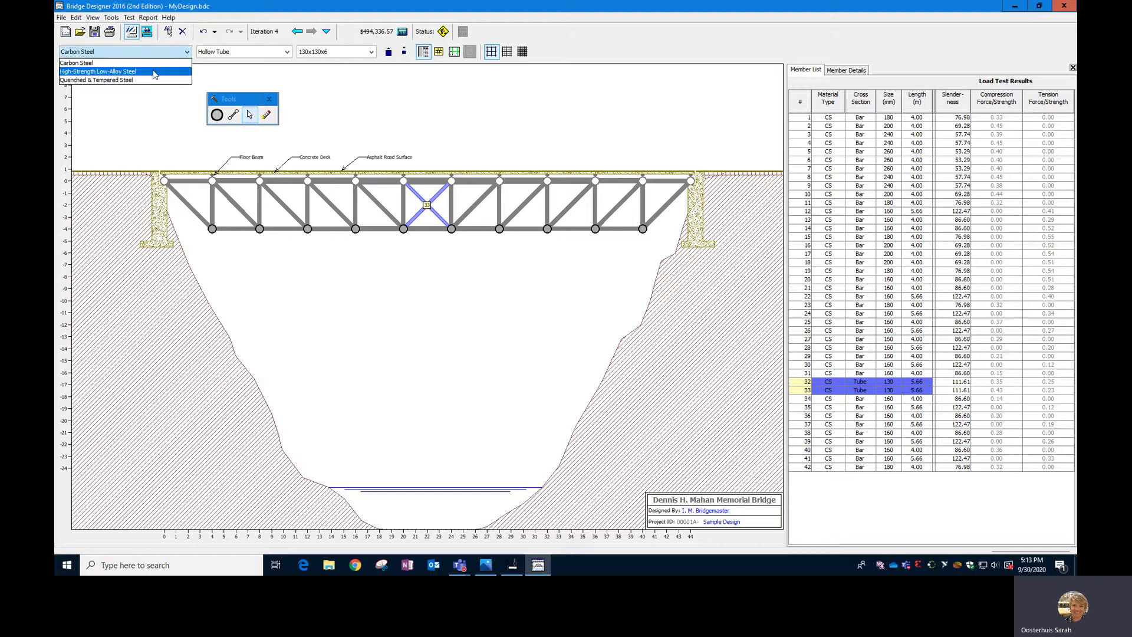
left_click(155, 71)
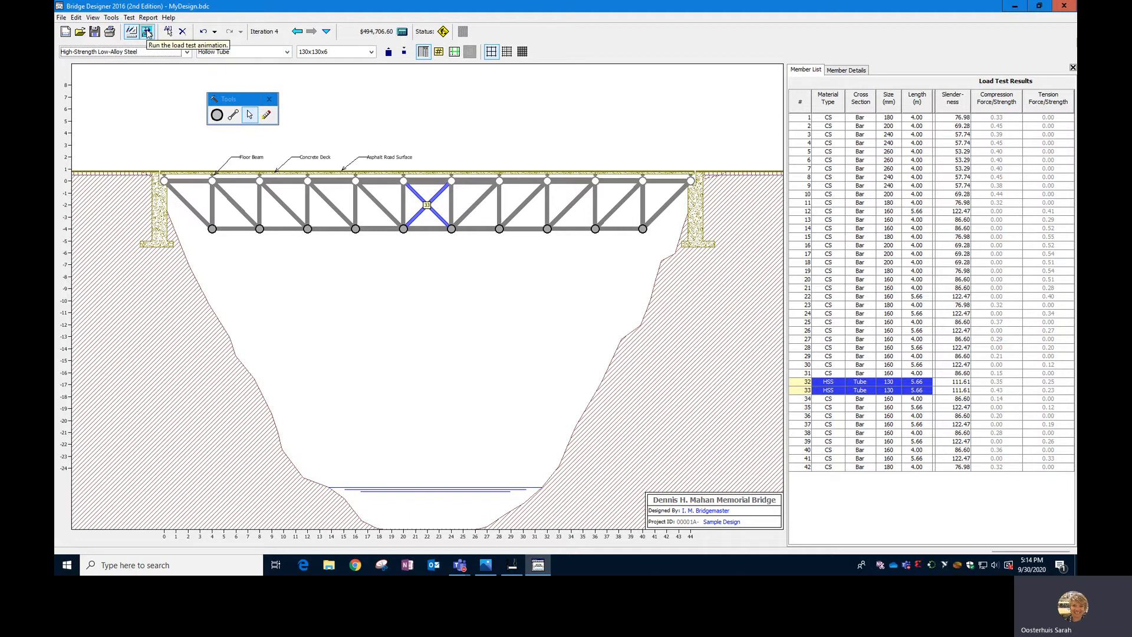
left_click(147, 33)
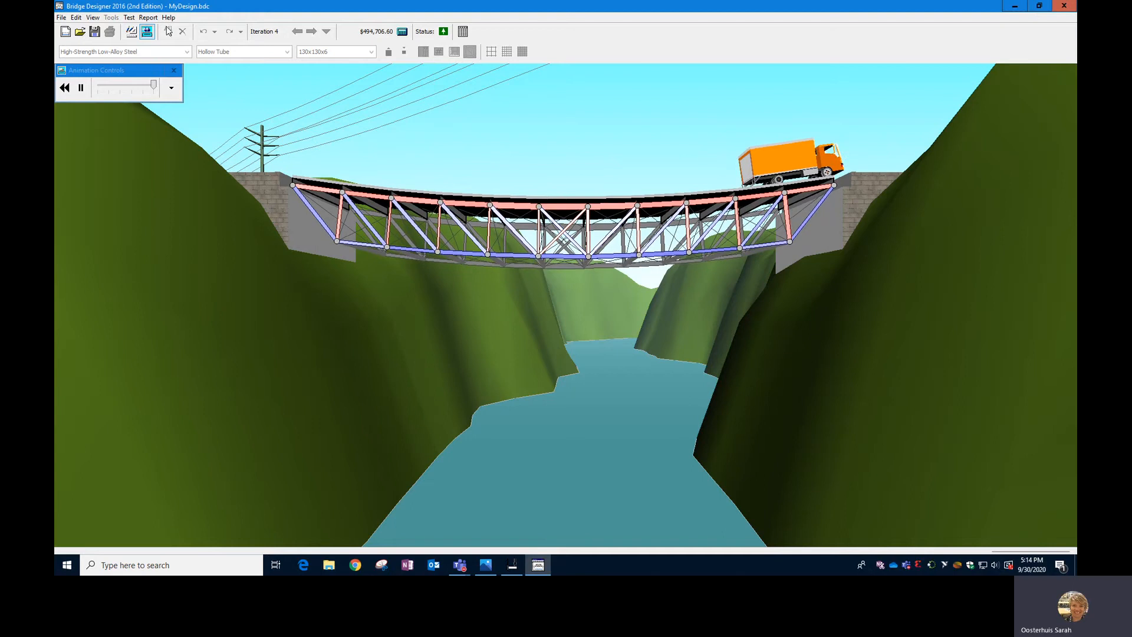
left_click(132, 32)
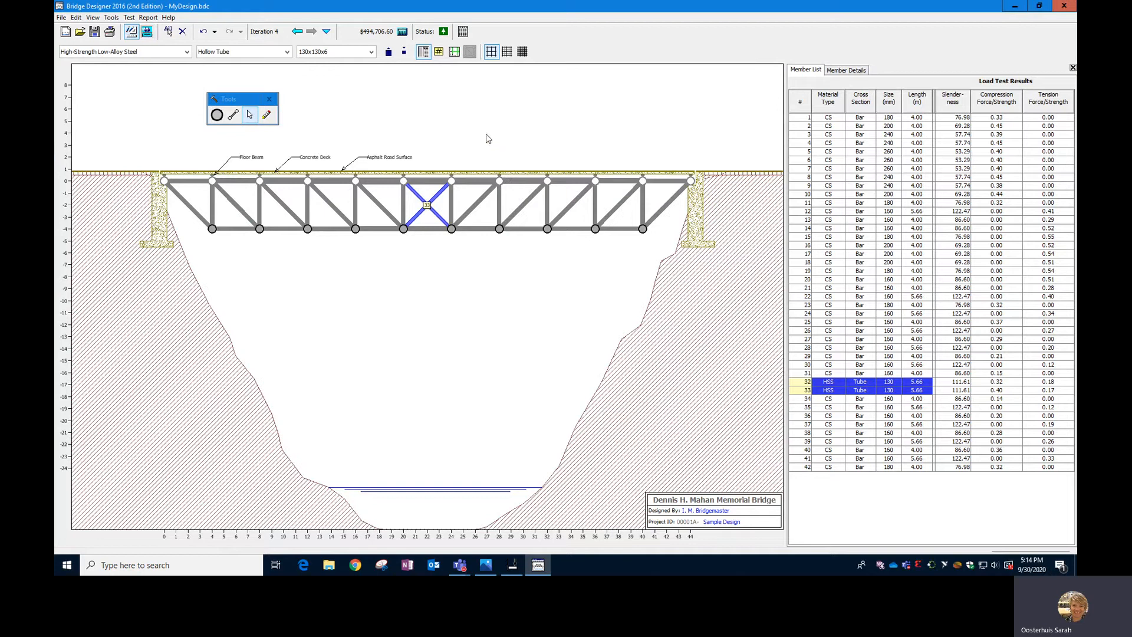
- Select all members of the truss, reduce them by one size and load-test the bridge, returning to the drawing board
left_click(479, 204)
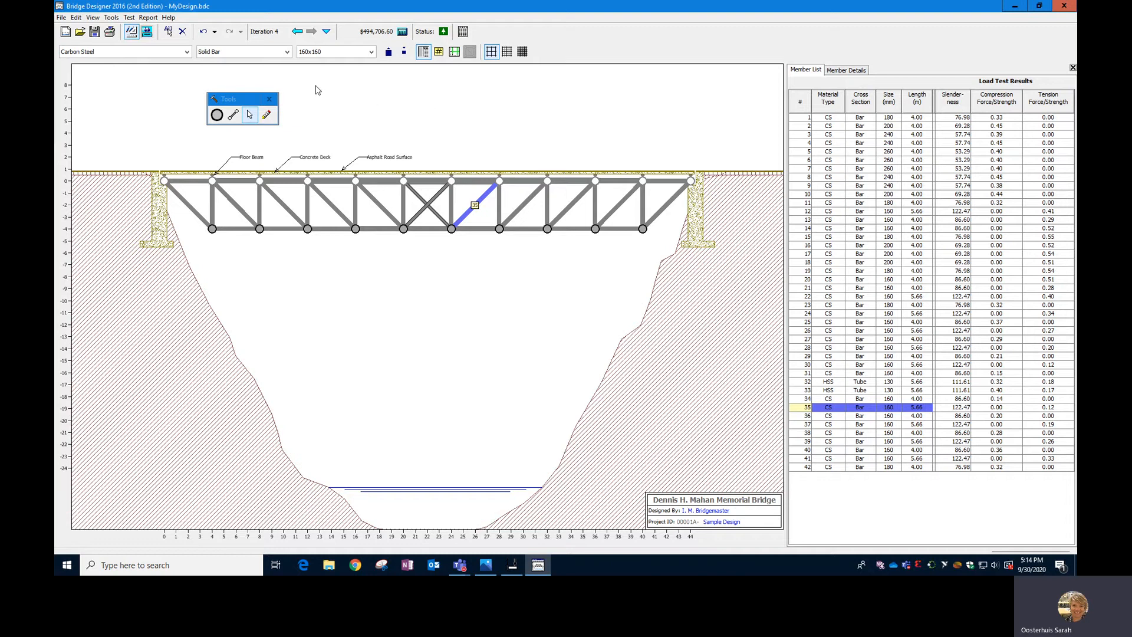
left_click(168, 31)
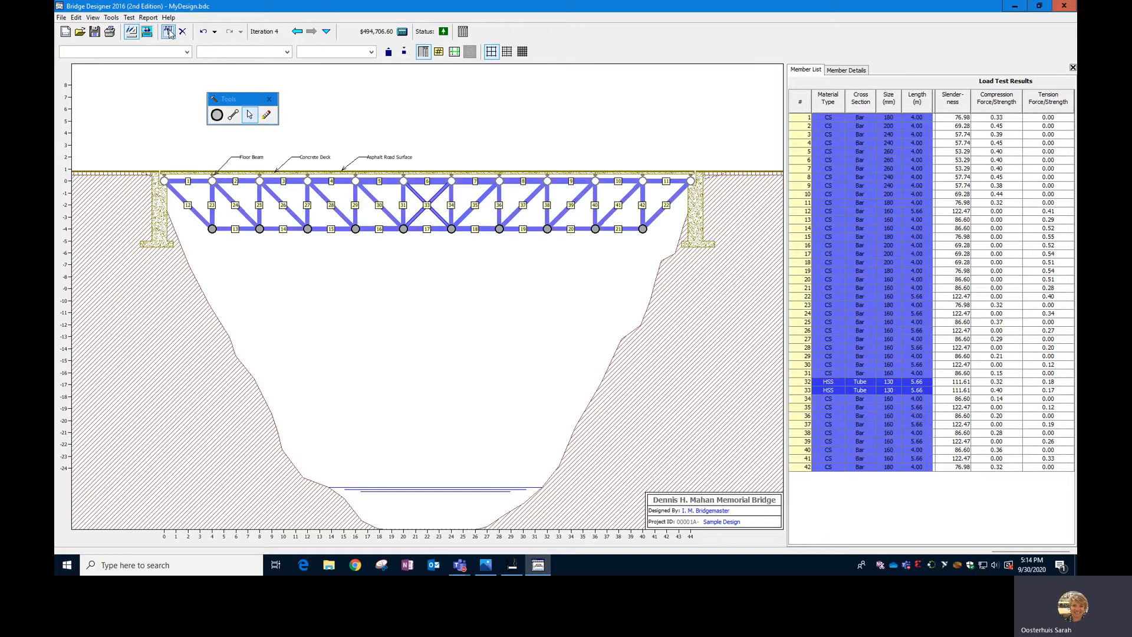
left_click(404, 52)
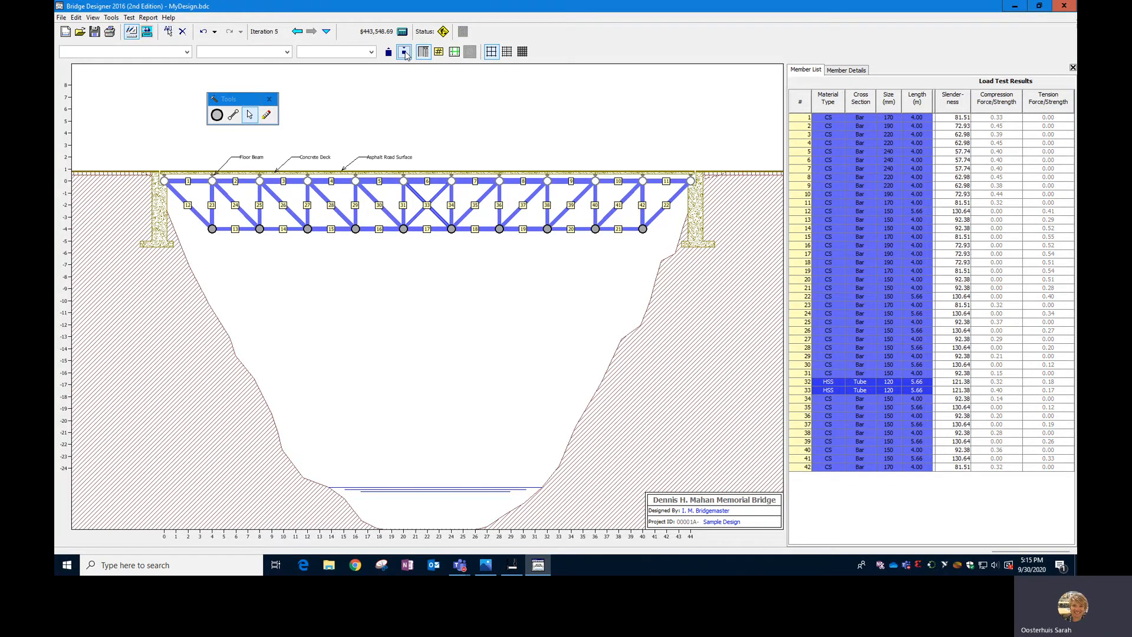
left_click(147, 31)
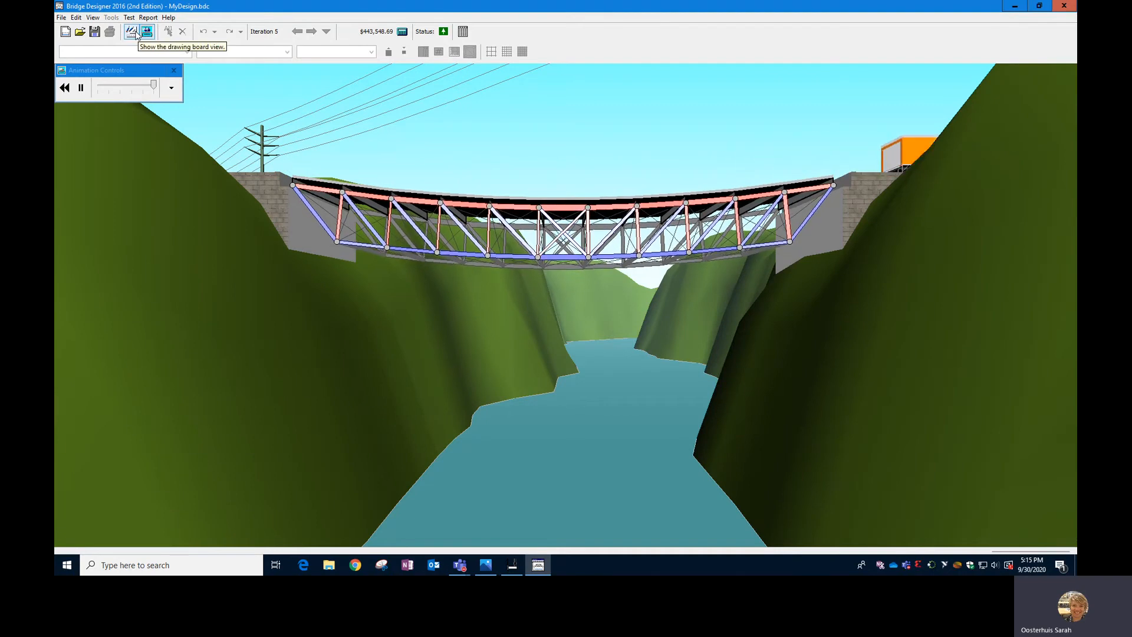
left_click(135, 34)
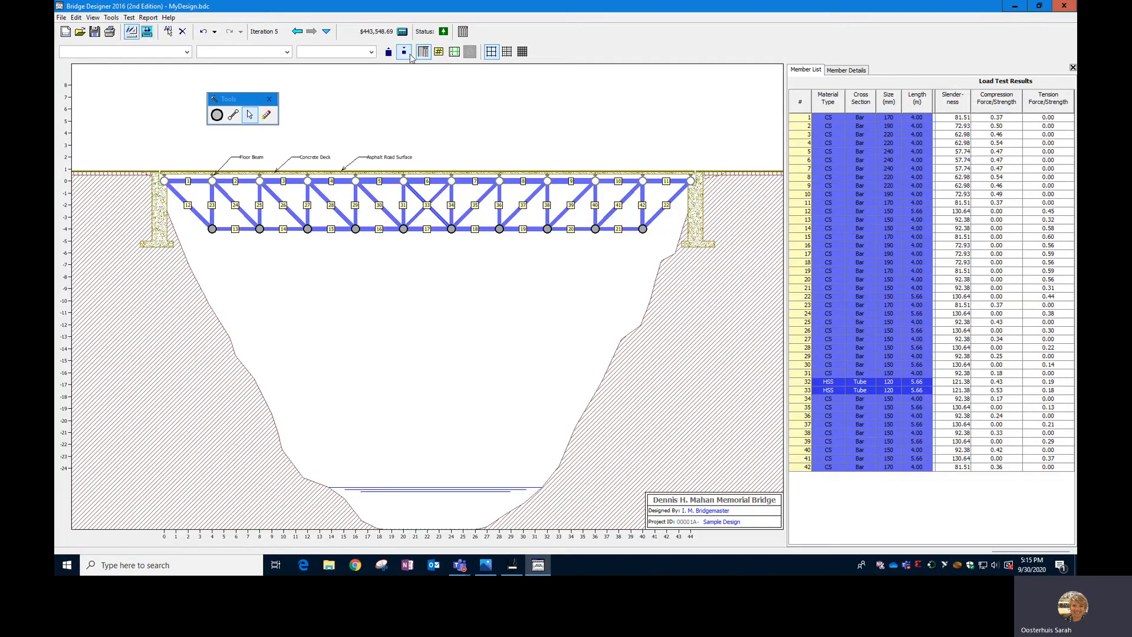
- Reduce all truss members by one more size and clear the selection
left_click(404, 53)
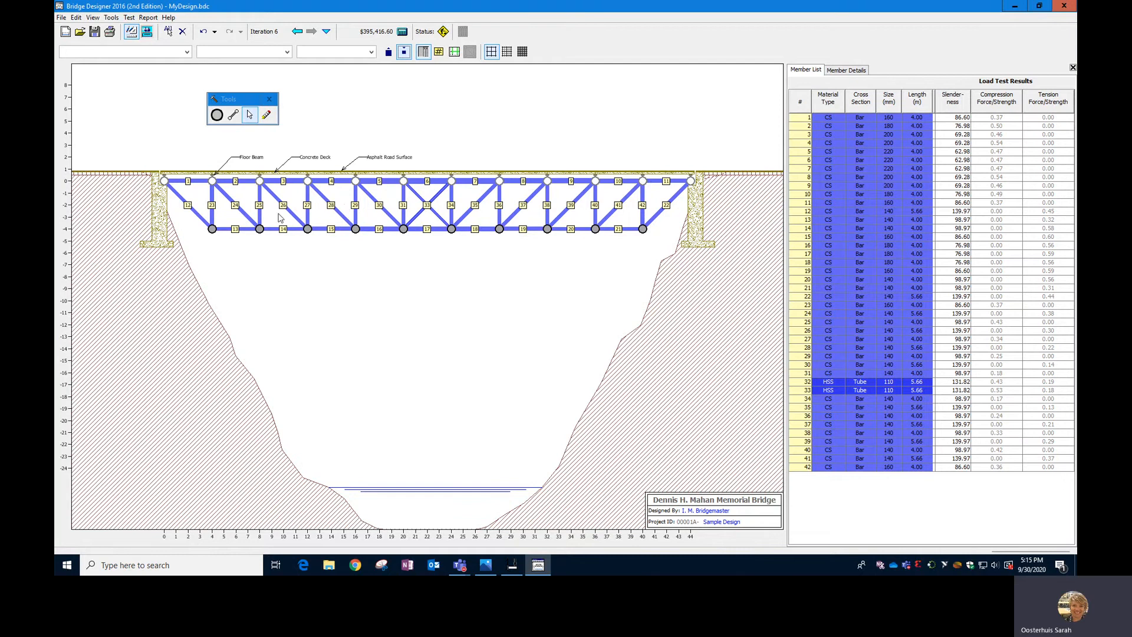
left_click(375, 259)
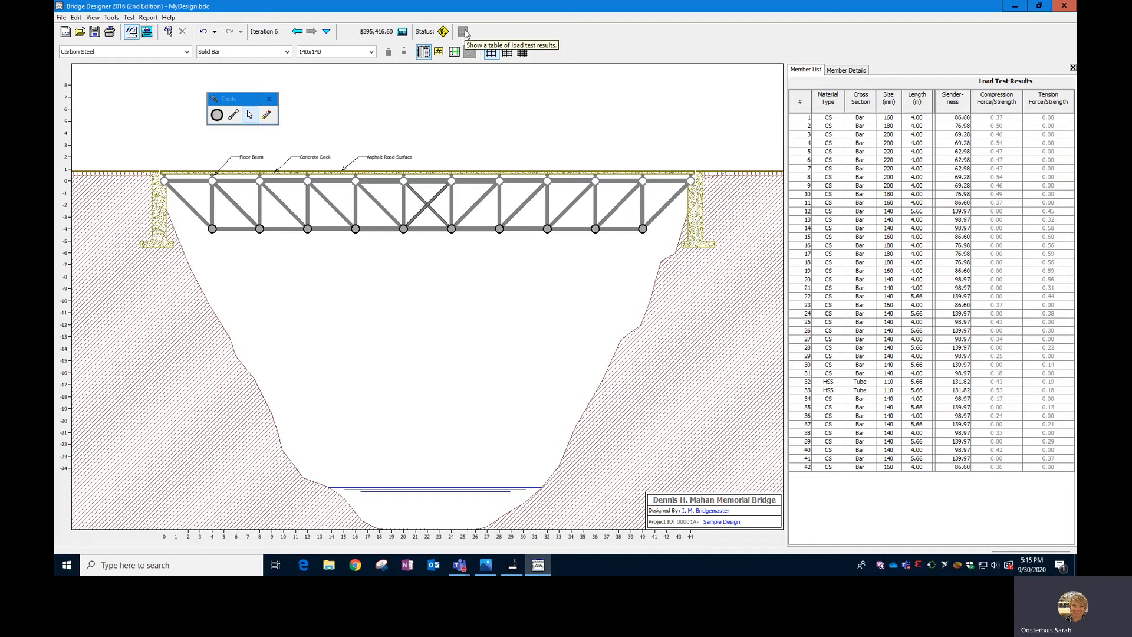
- Open the cost calculations report, move it clear and enlarge it until the Total Cost row fits
left_click(404, 32)
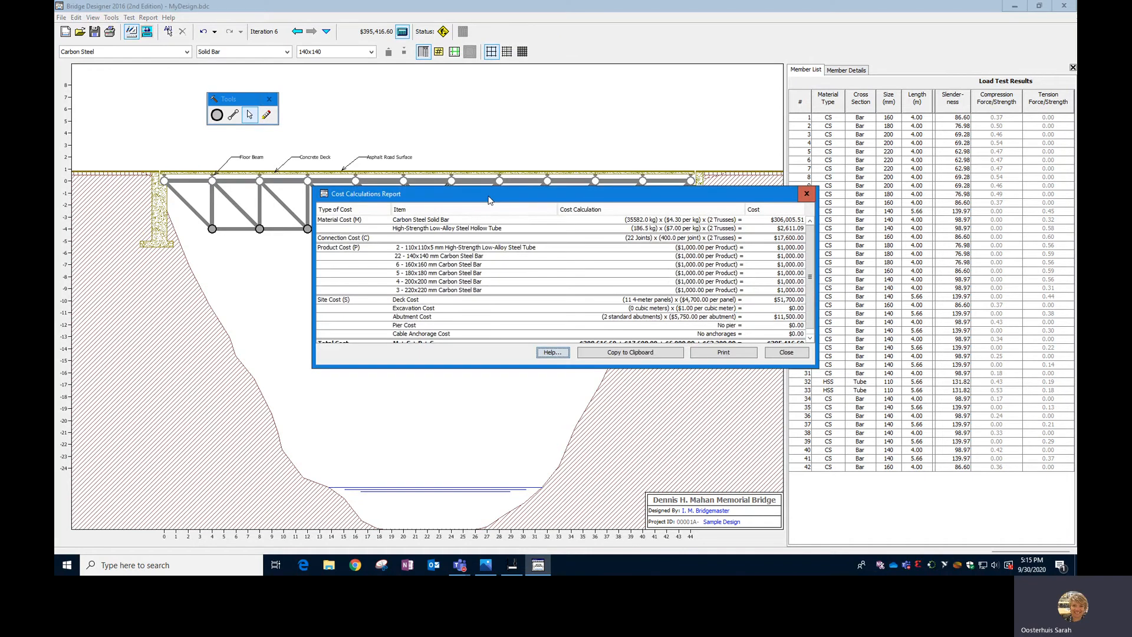
left_click_drag(488, 199, 423, 146)
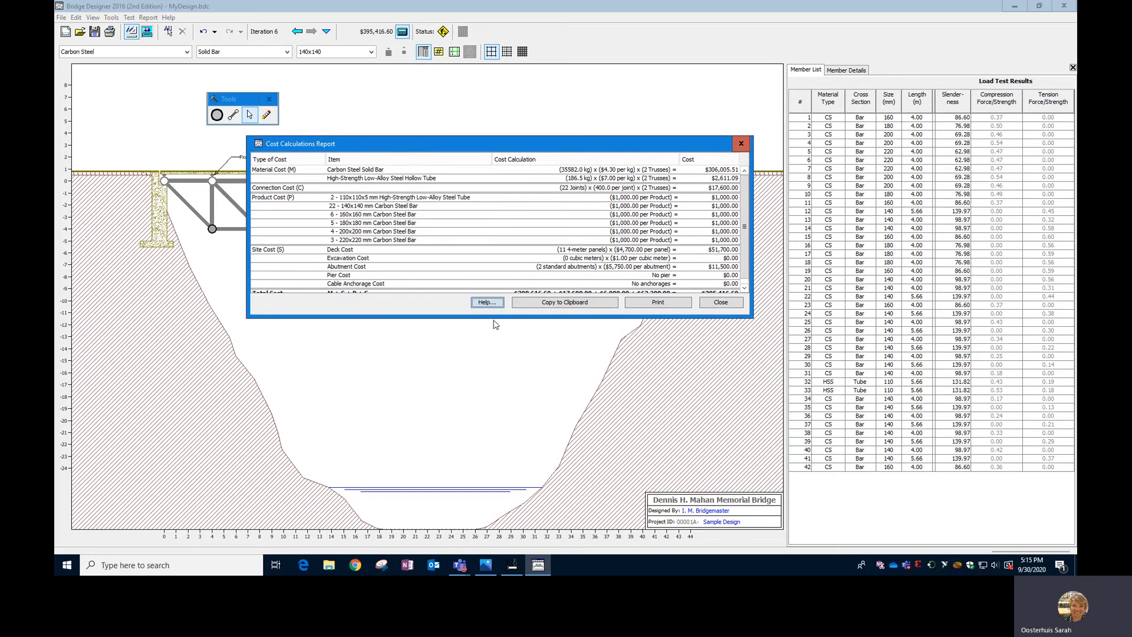
left_click_drag(491, 316, 491, 356)
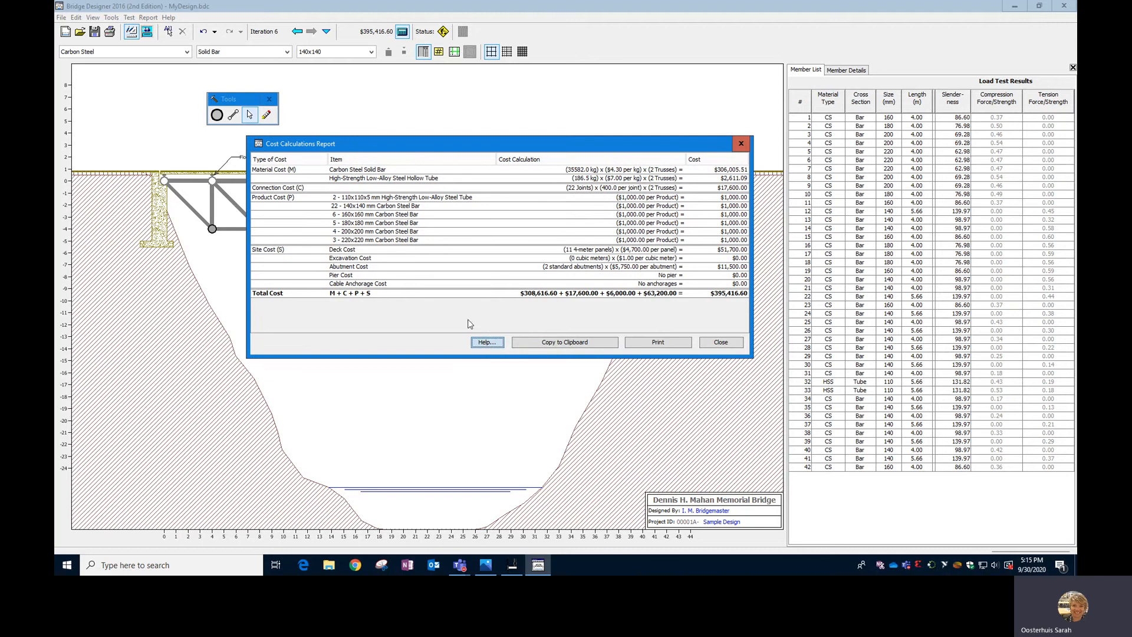
- Capture the whole Cost Calculations Report window with the Snipping Tool, and close both the snip and the report
left_click(381, 565)
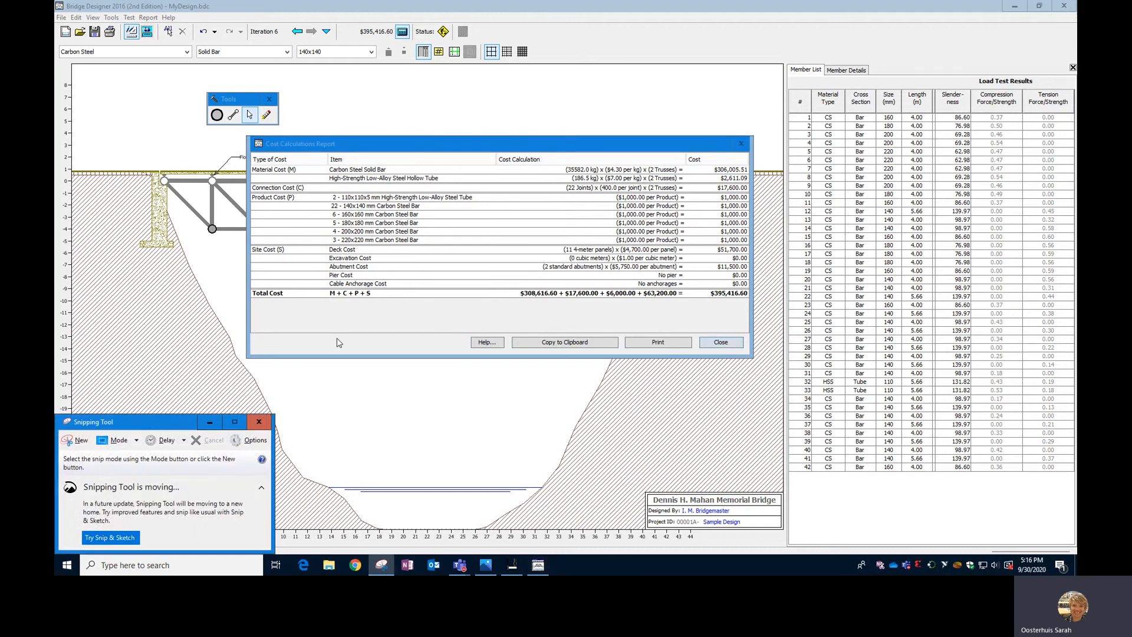
left_click_drag(145, 423, 175, 351)
left_click(134, 368)
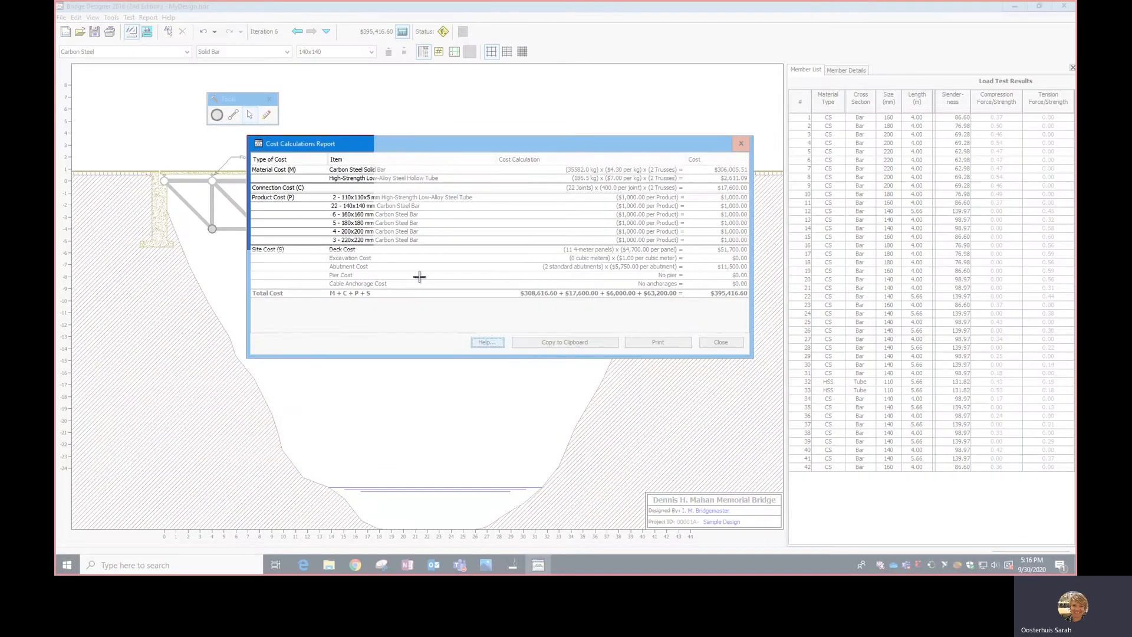
left_click(754, 359)
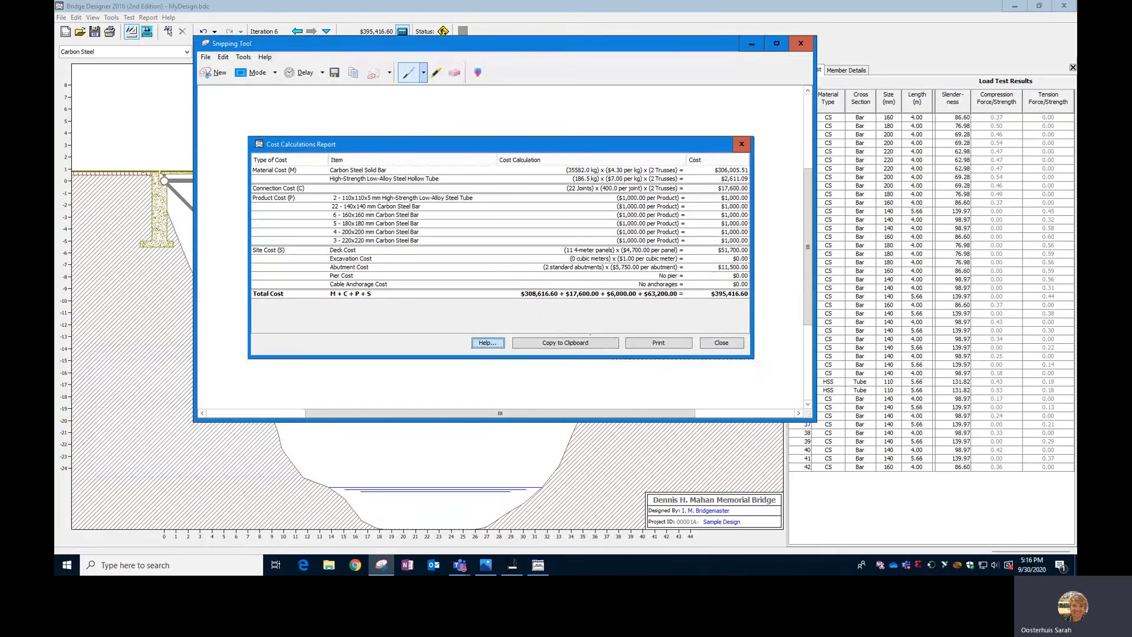
left_click(799, 45)
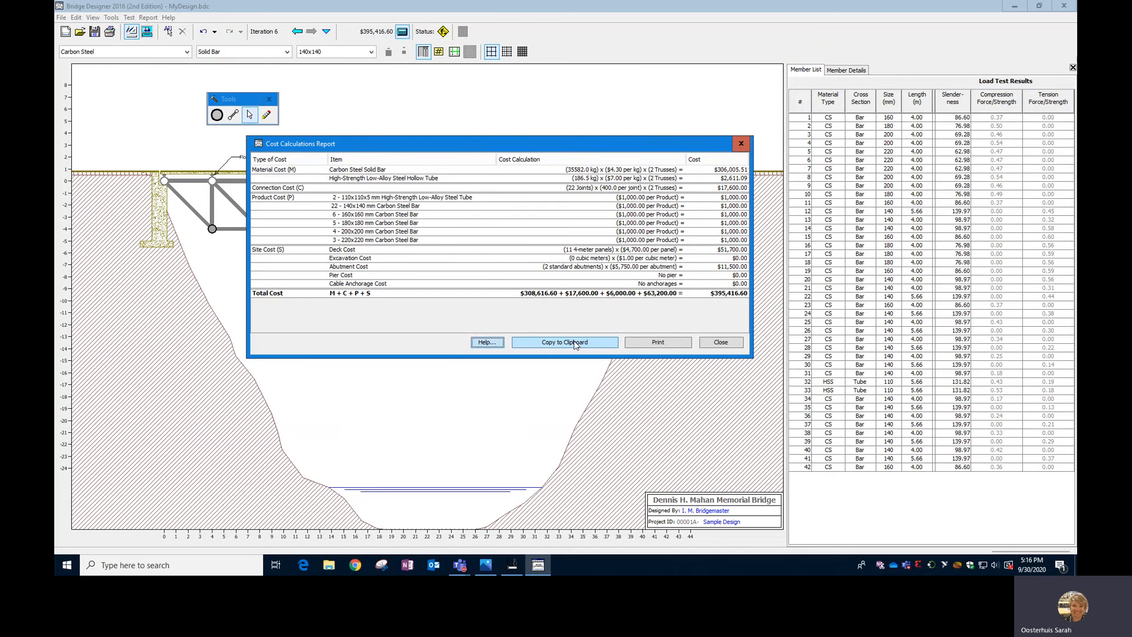
left_click(722, 343)
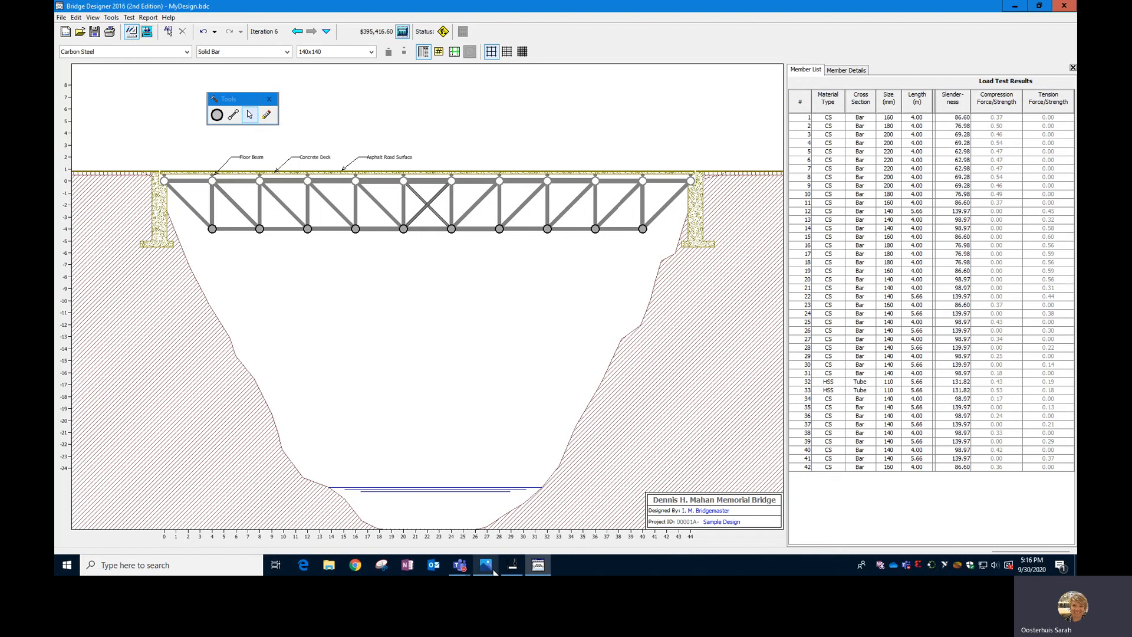
left_click(460, 565)
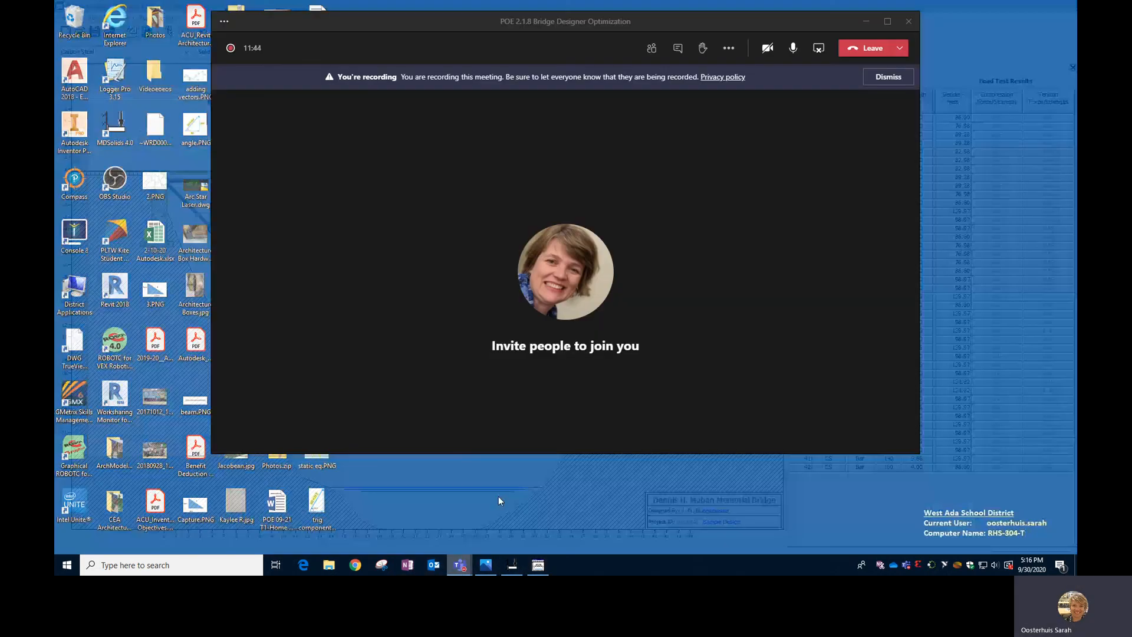